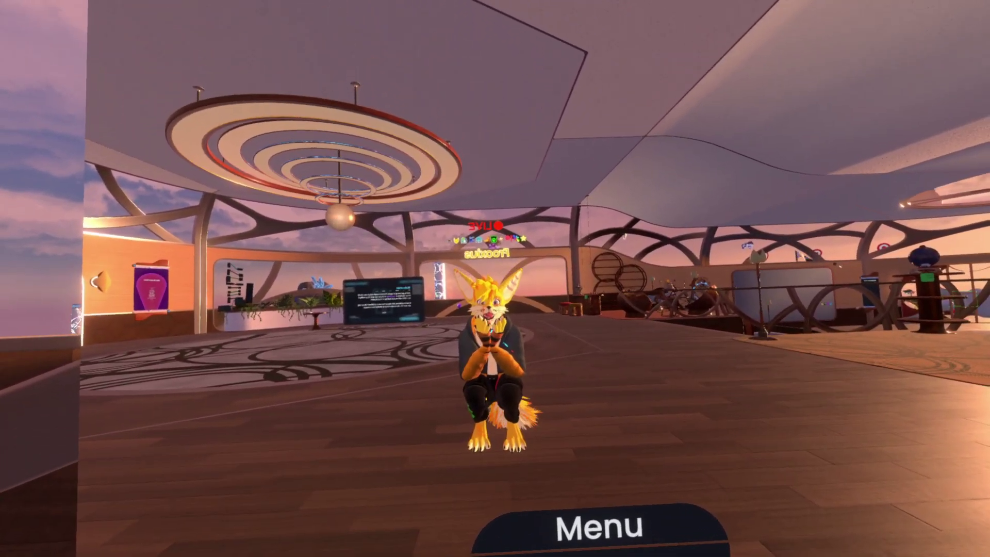
Enable Use Facet Anchors in the User Interface settings and close the dashboard.
key(Escape)
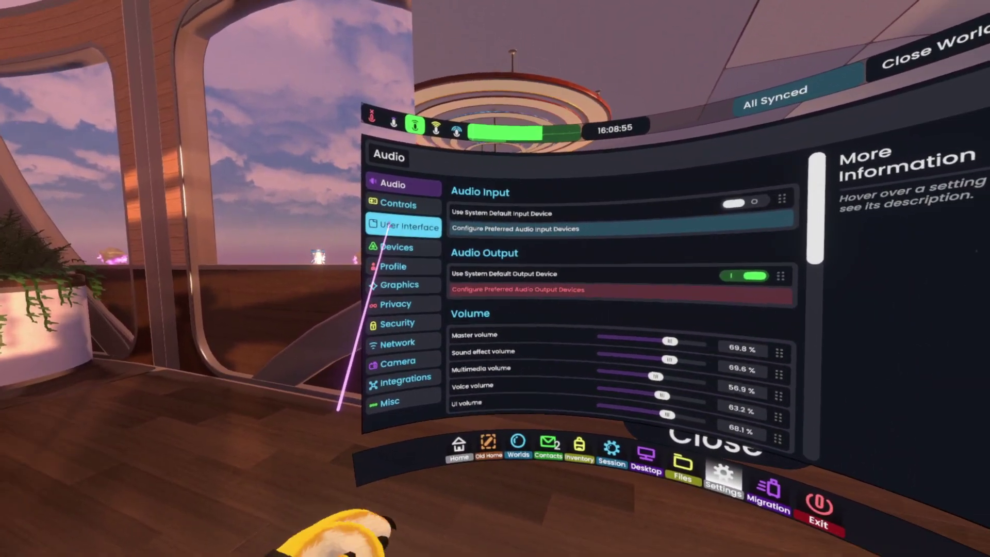
click(384, 226)
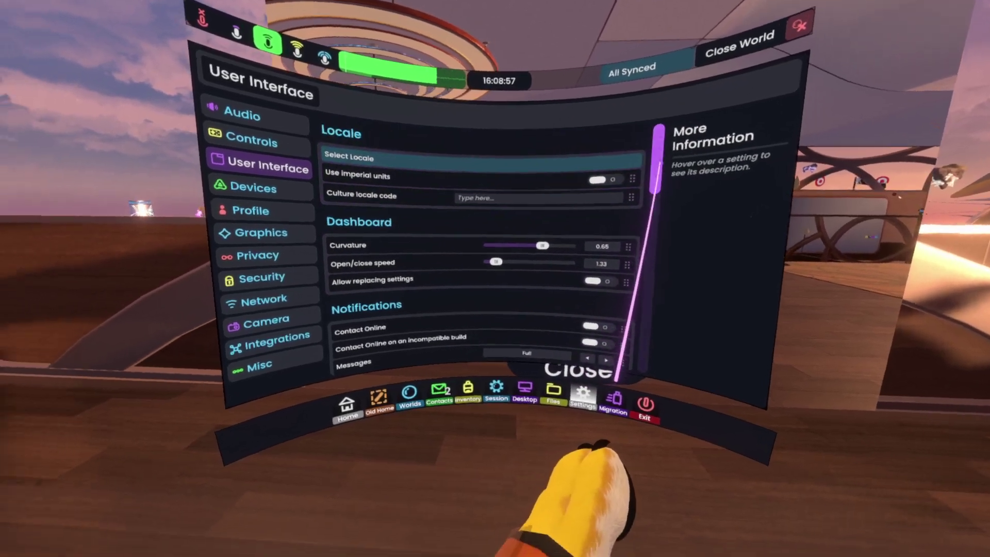
drag(655, 165, 757, 211)
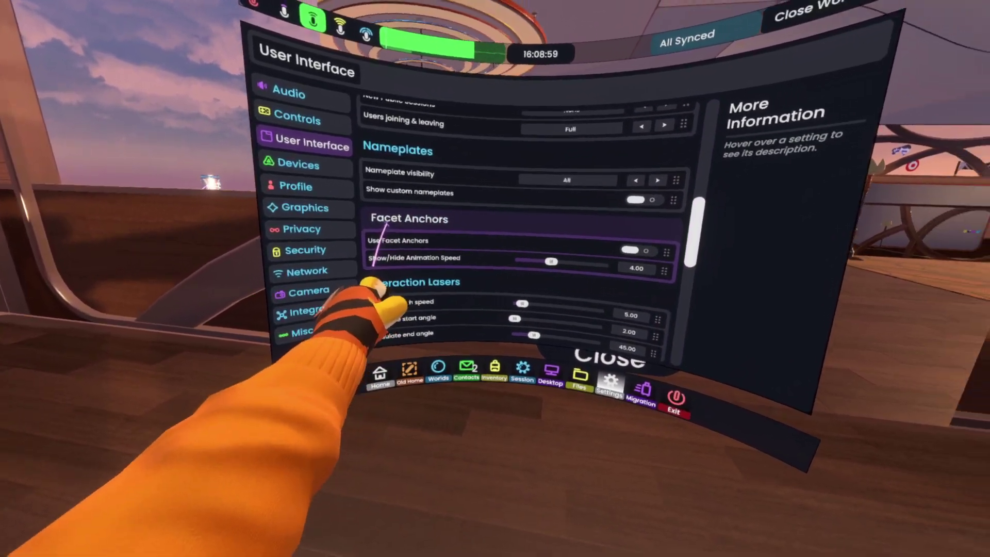
mouse_move(401, 243)
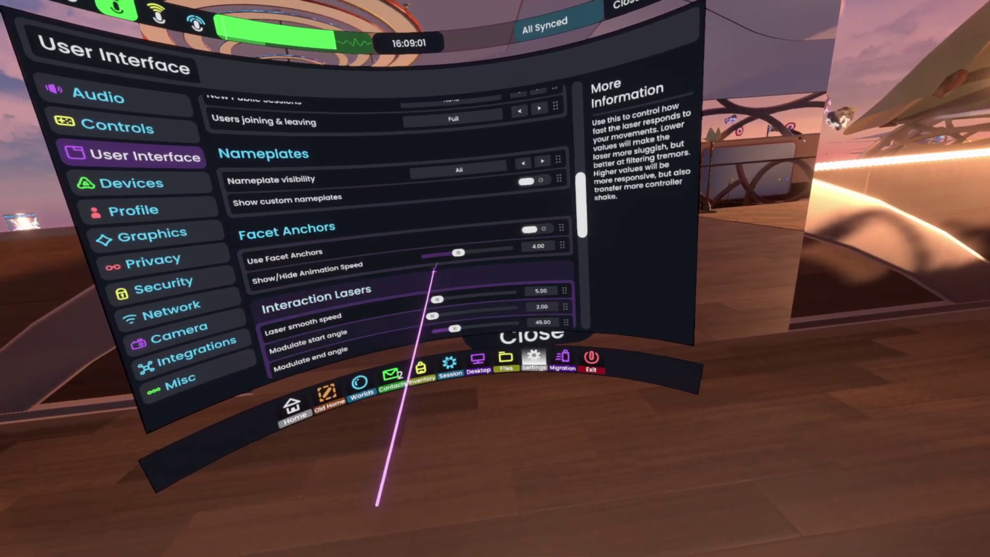
mouse_move(511, 255)
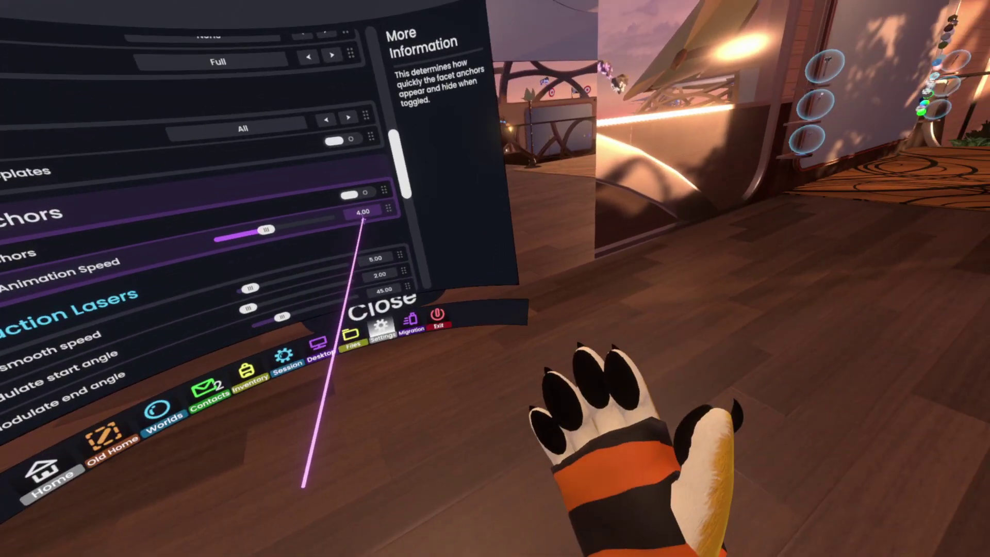
mouse_move(510, 292)
click(514, 233)
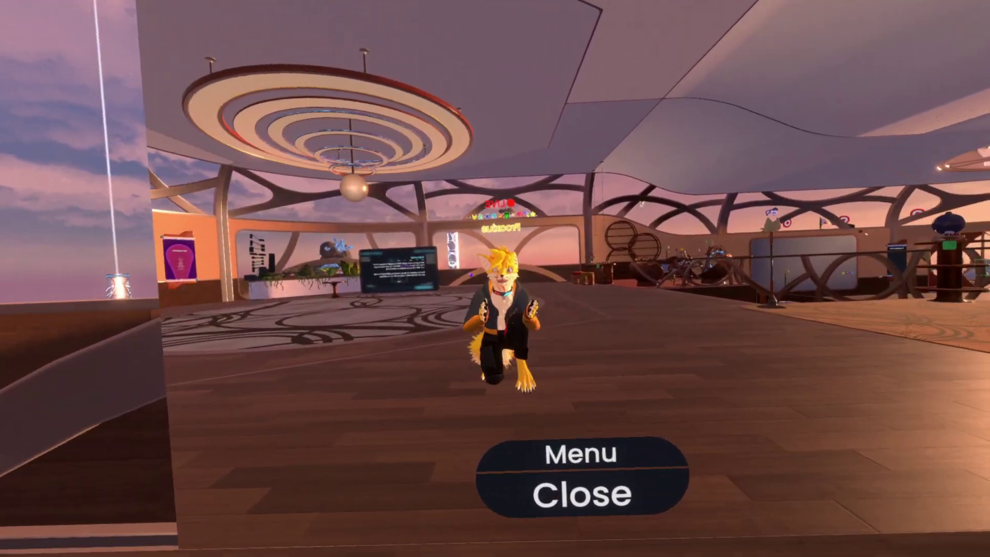
key(Escape)
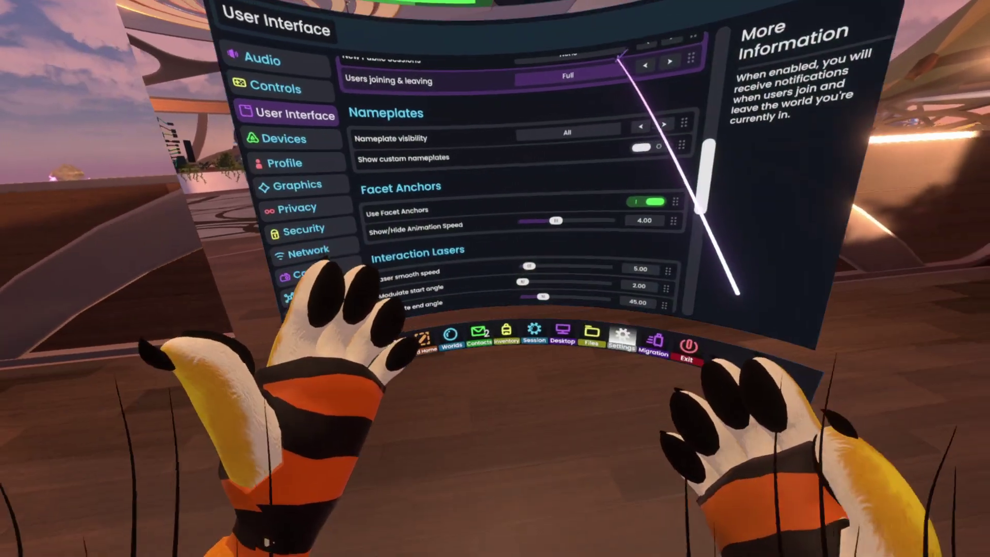
key(Escape)
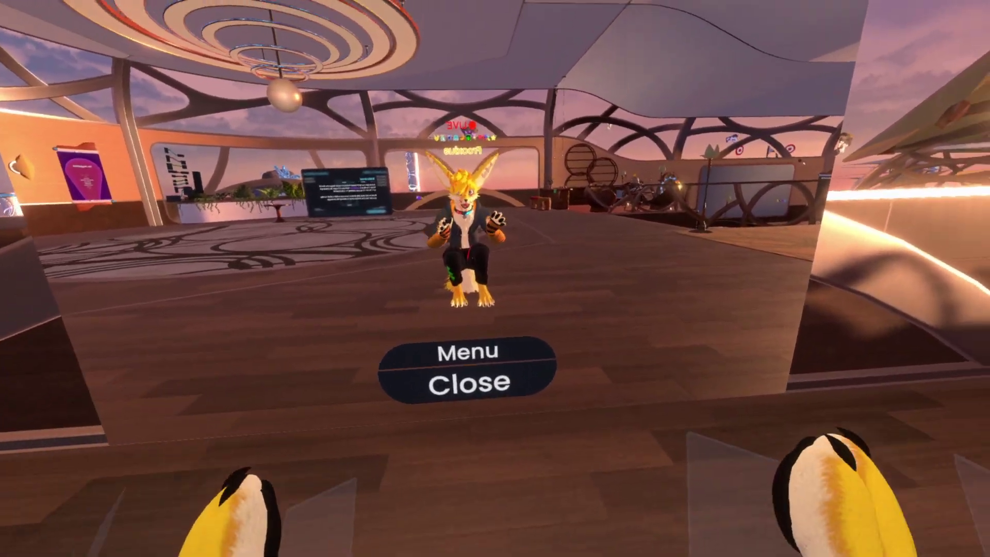
Spawn the SeatedMode facet from the Resonite Essentials facet templates, attach it to the hand's facet anchor and toggle seated mode.
key(Escape)
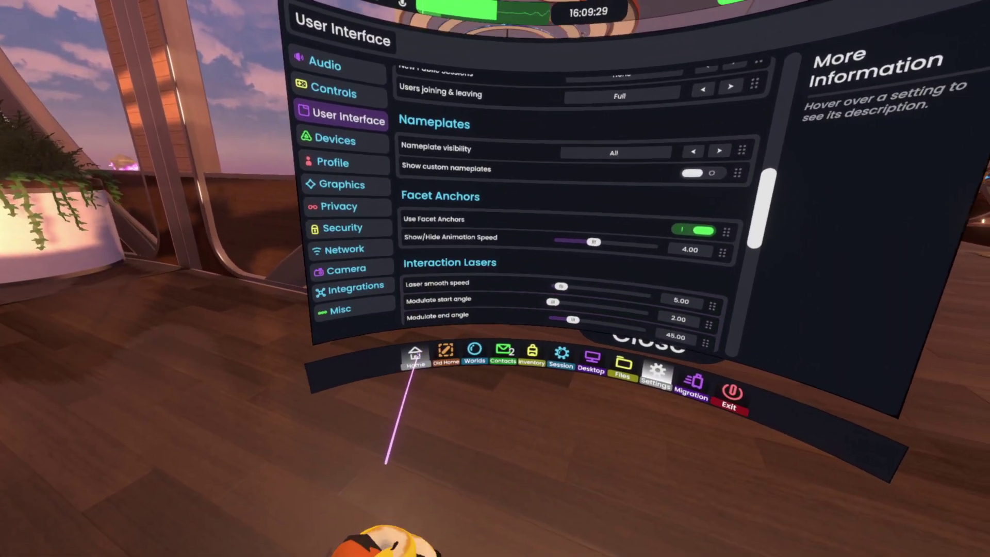
click(360, 447)
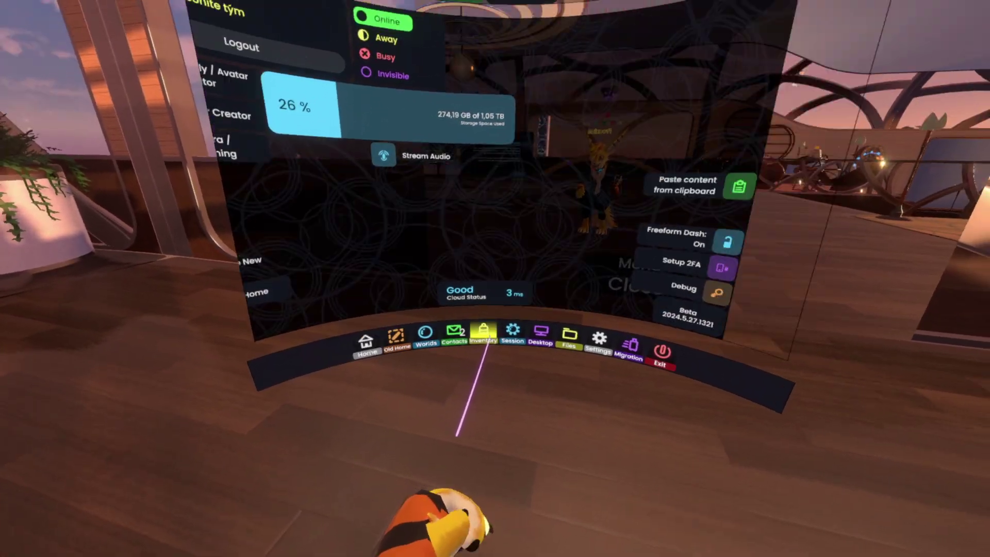
click(493, 273)
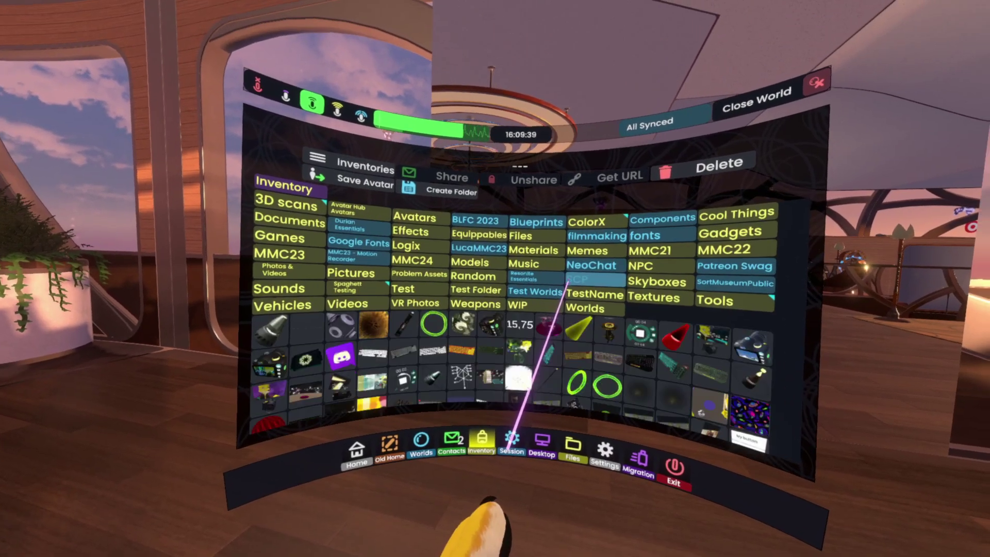
click(524, 277)
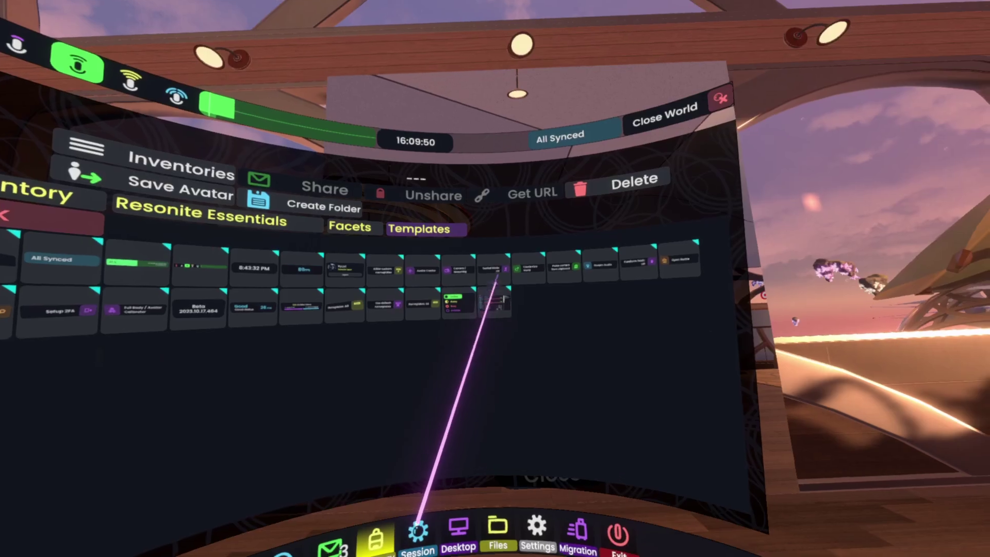
click(534, 262)
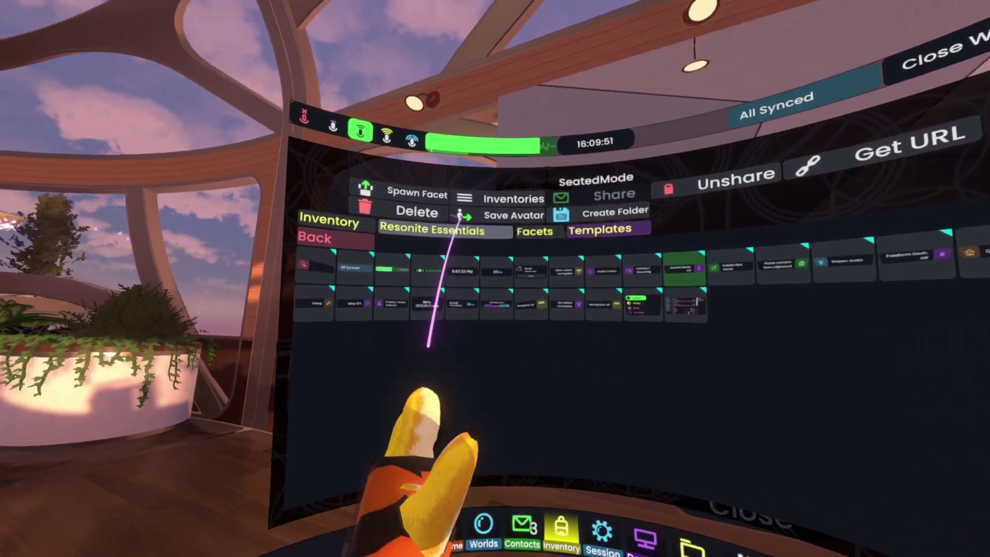
click(417, 192)
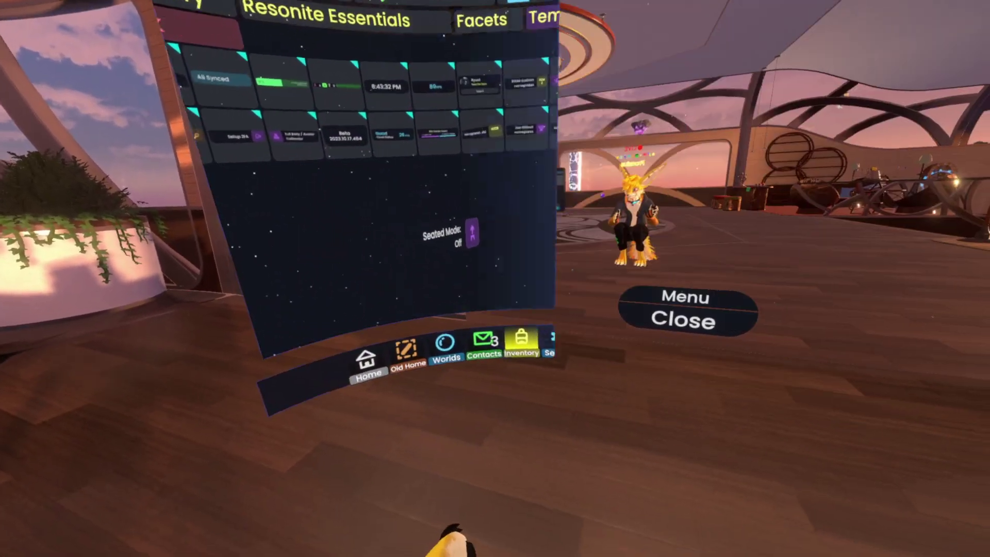
key(Escape)
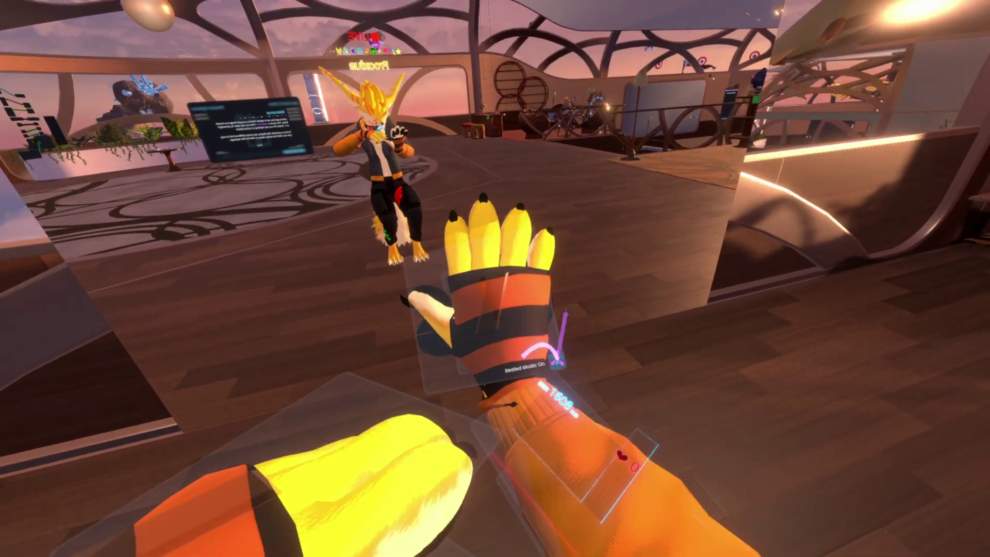
click(548, 312)
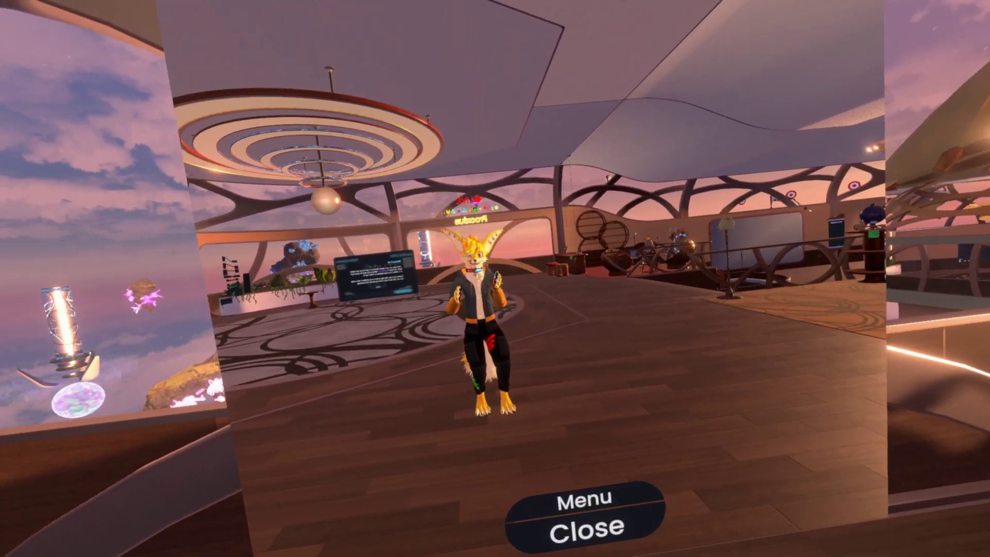
Open the Audio category in the dashboard settings and bring up its Volume section.
key(Escape)
click(417, 342)
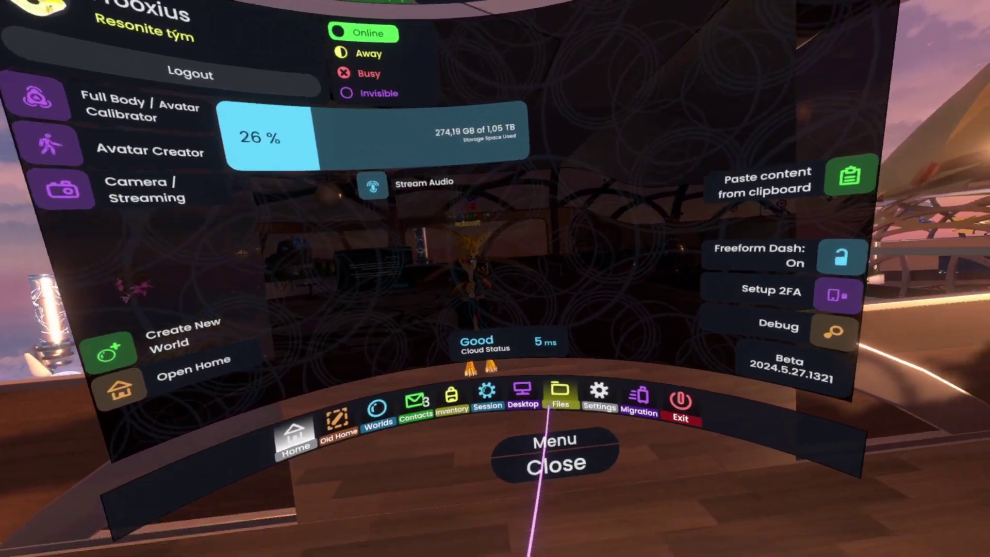
click(598, 397)
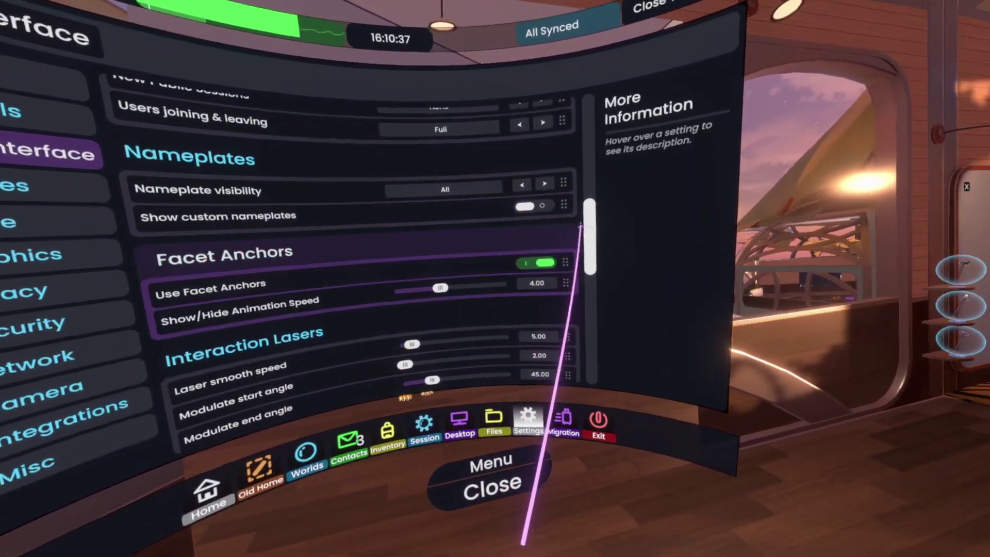
drag(588, 227, 580, 137)
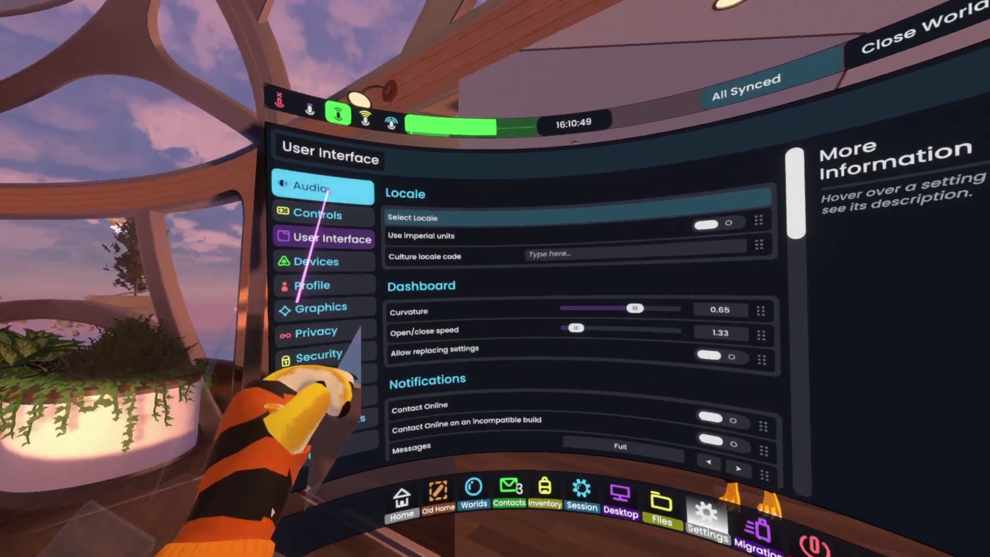
click(325, 189)
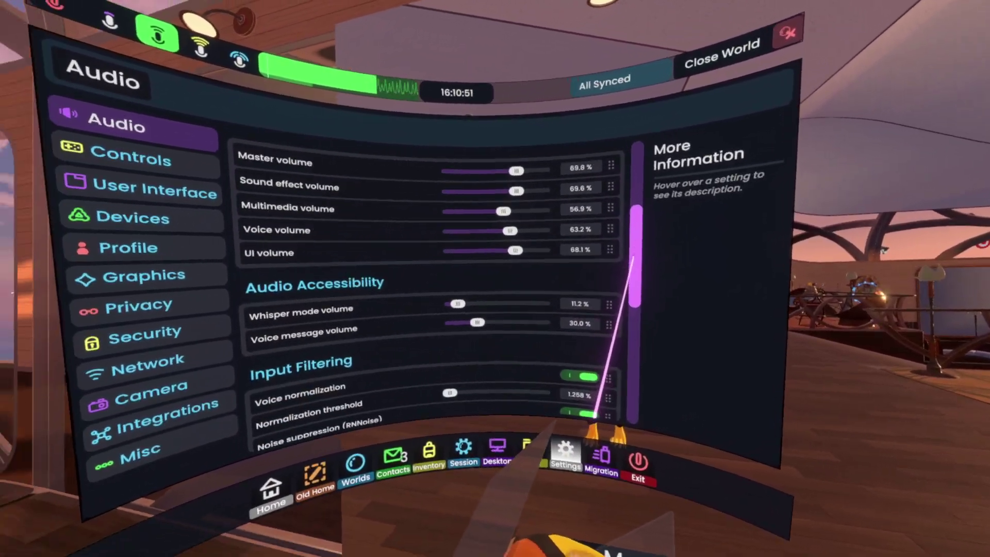
drag(633, 258, 796, 220)
Place the Master volume setting on the hand's facet anchor and set it to 71.9 %.
mouse_move(417, 263)
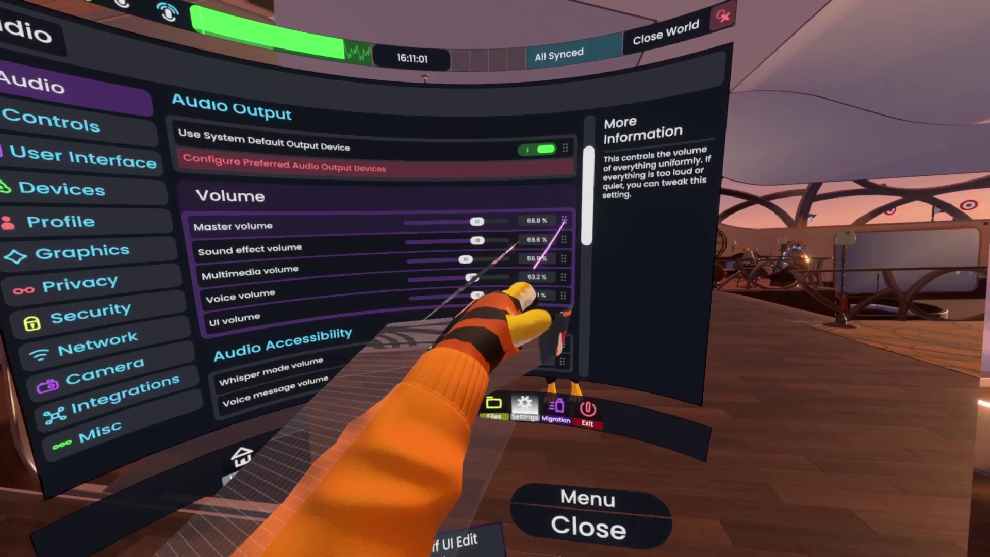
drag(548, 214, 494, 222)
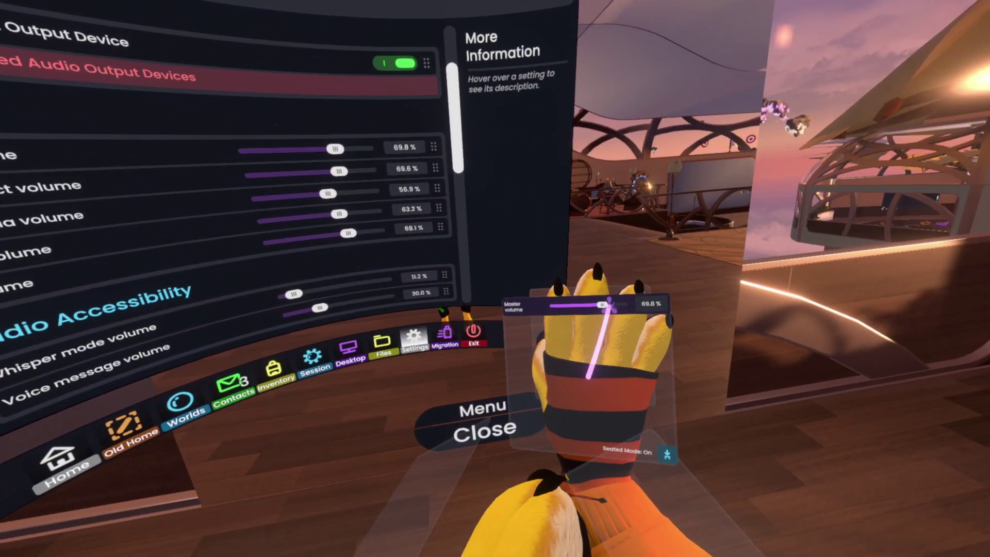
drag(615, 310, 614, 324)
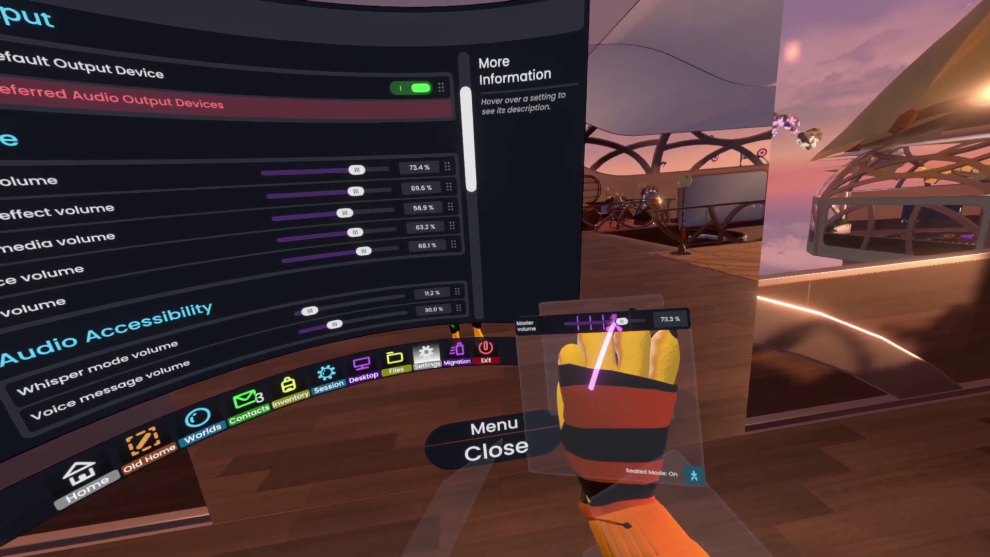
mouse_move(393, 174)
mouse_down()
mouse_move(377, 178)
mouse_move(391, 170)
mouse_up()
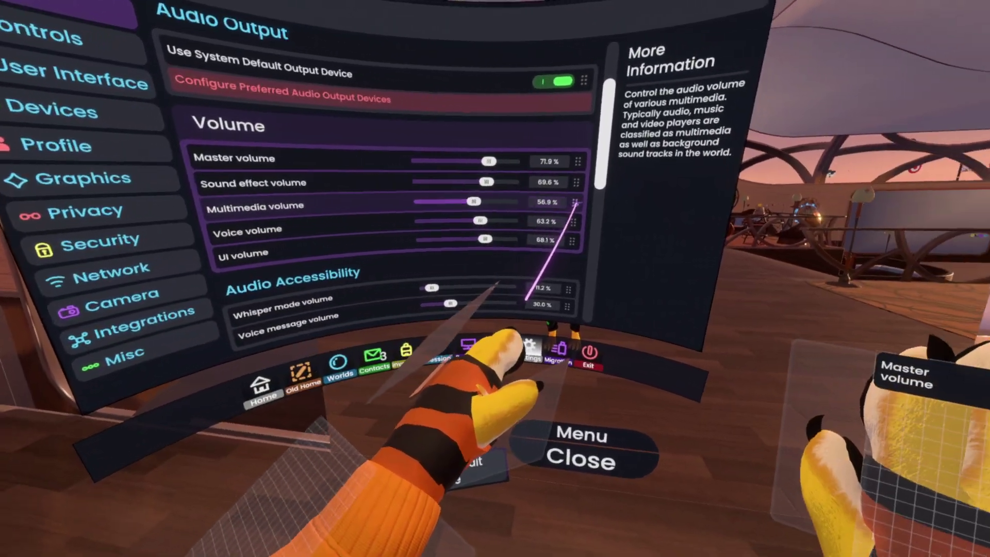
Add the Multimedia volume and Voice volume settings below Master volume on the hand's facet anchor.
drag(554, 202, 531, 302)
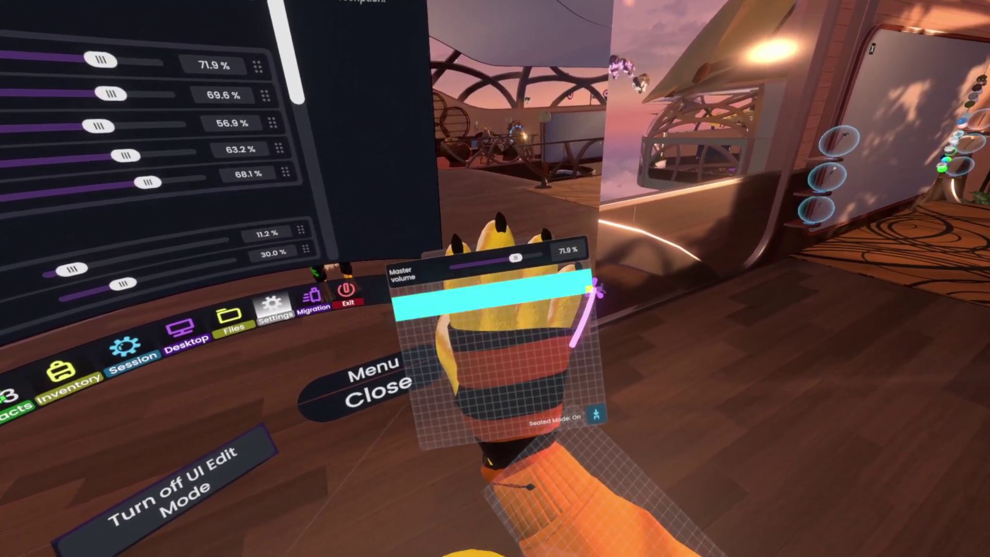
drag(593, 287, 591, 290)
mouse_move(499, 293)
mouse_down()
mouse_move(480, 294)
mouse_move(489, 288)
mouse_up()
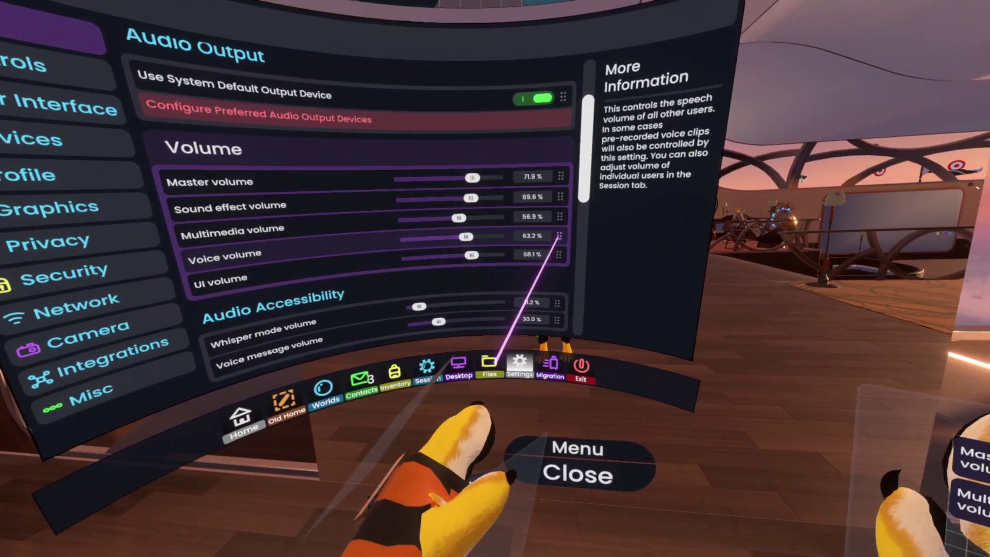
drag(544, 230, 505, 330)
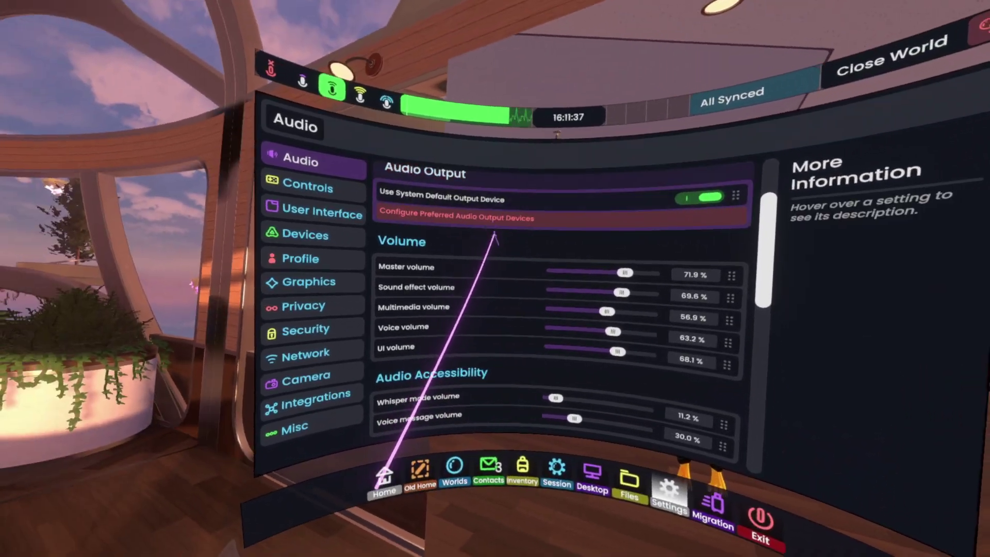
Place the Use Earmuff setting beside the Seated Mode facet on the hand's anchor and try its toggle.
scroll(526, 242, down, 10)
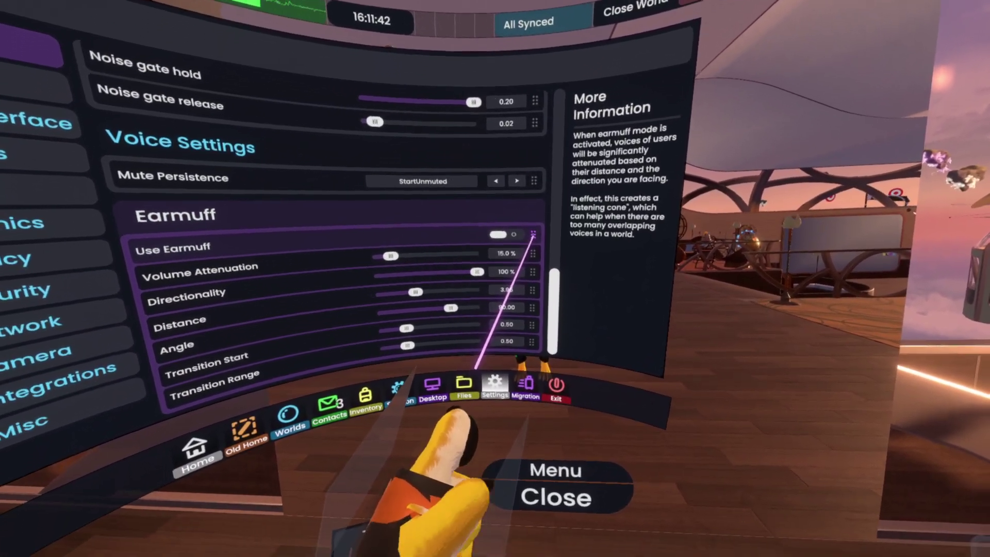
drag(512, 252, 539, 331)
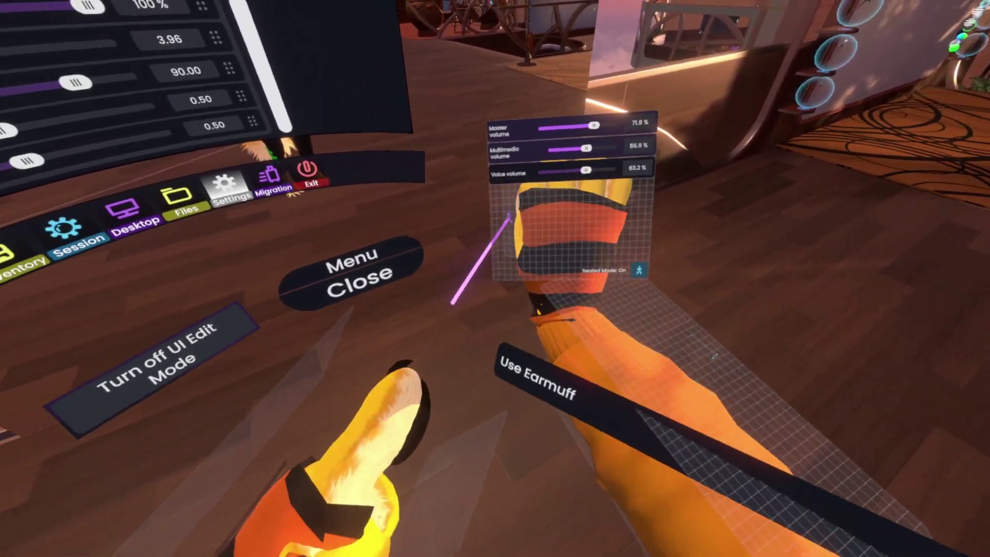
drag(509, 216, 546, 283)
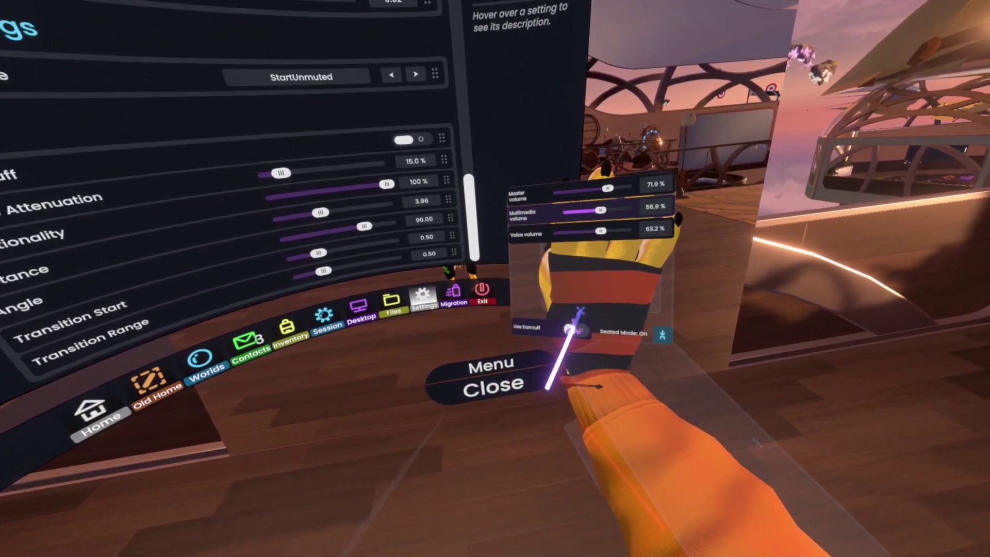
click(570, 329)
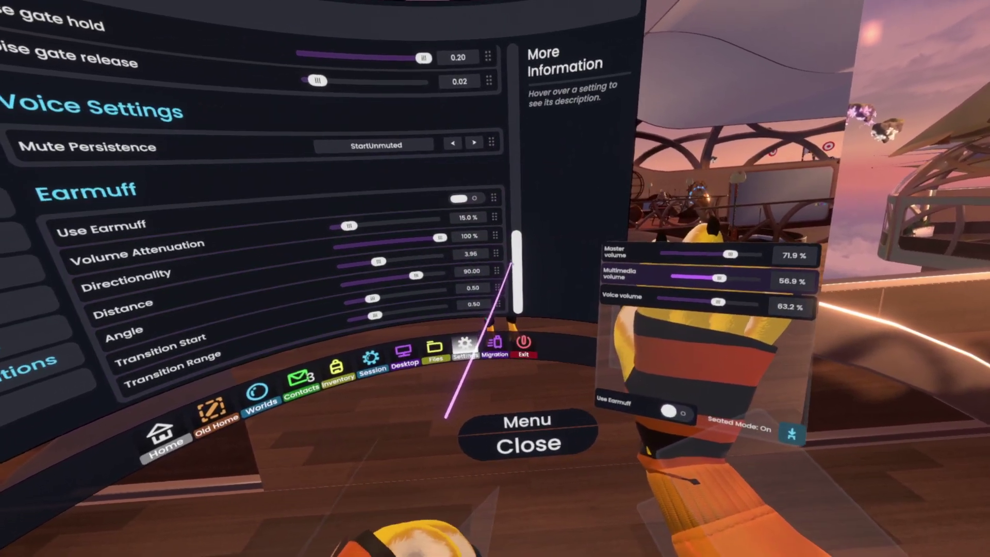
Set the Multimedia volume to 65.0 % and the Voice volume to 66.1 % using the hand-anchored facets.
scroll(477, 170, up, 10)
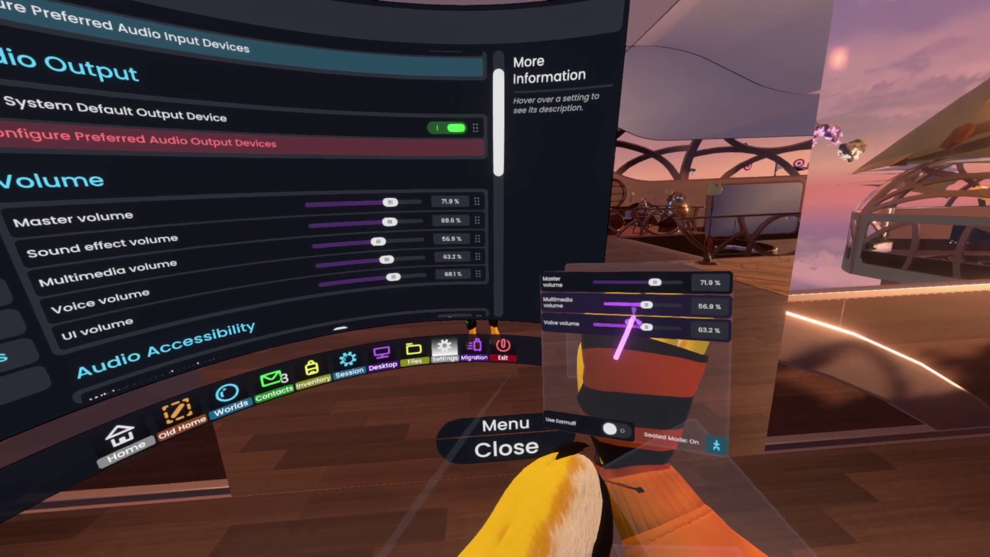
drag(638, 306, 603, 301)
mouse_move(607, 345)
mouse_down()
mouse_move(658, 346)
mouse_move(612, 333)
mouse_up()
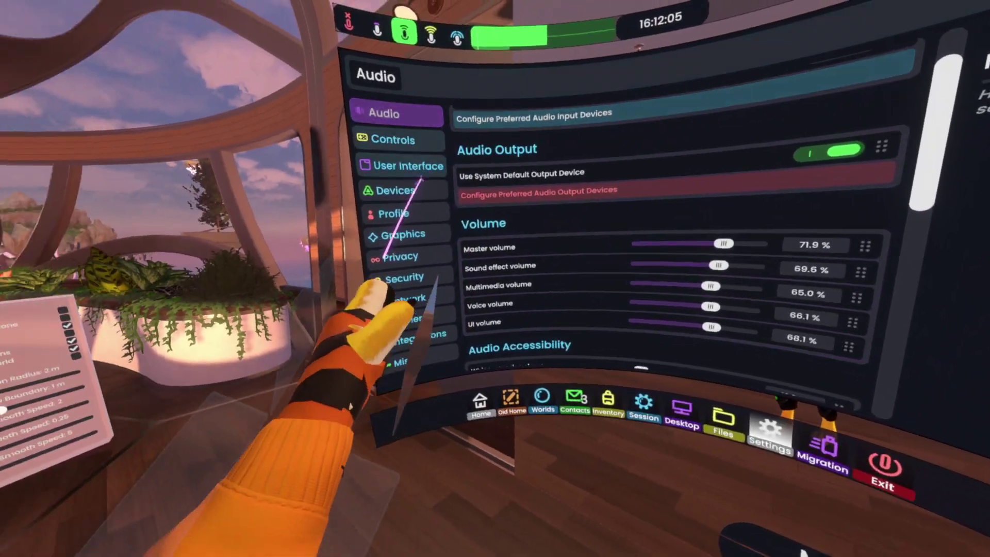
View the Devices settings category and return to the dashboard's Home screen.
click(402, 189)
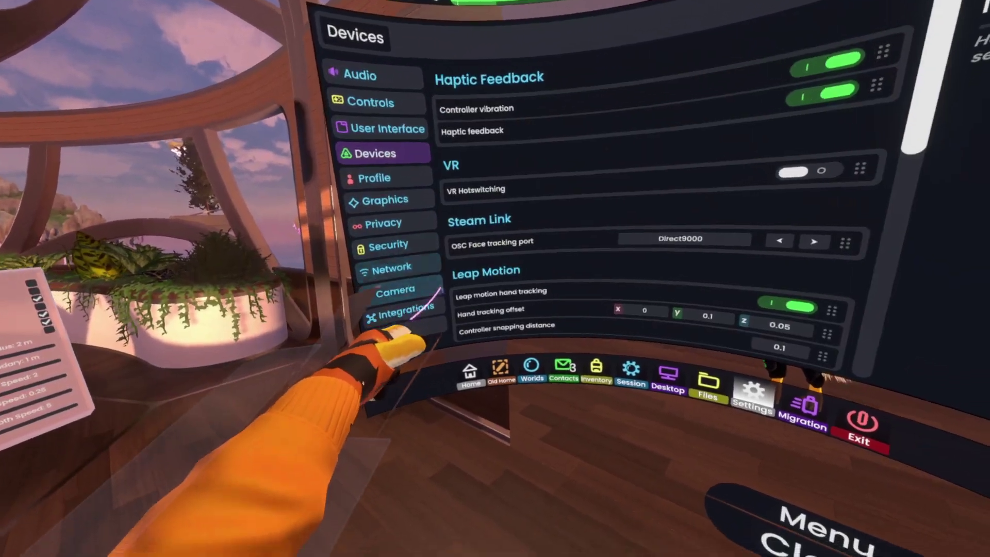
click(470, 373)
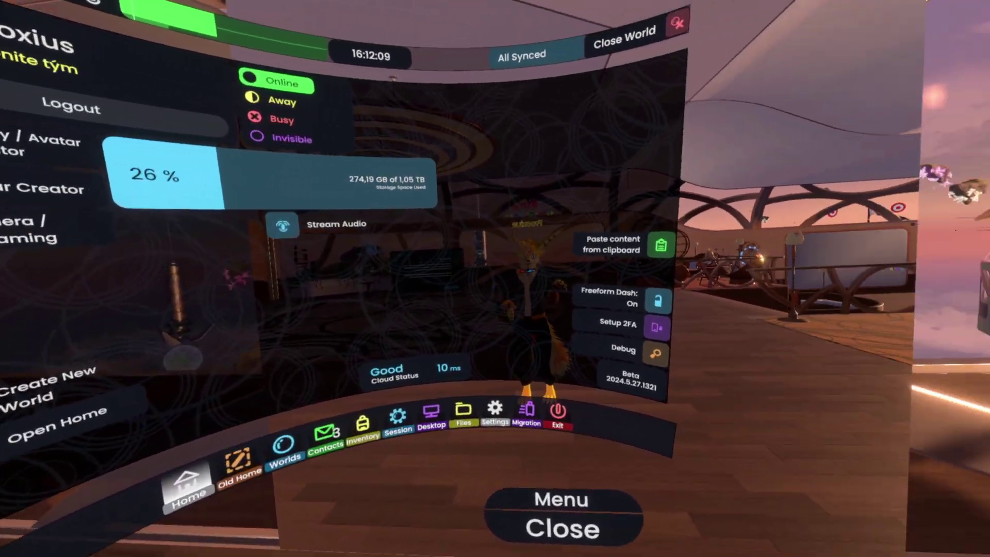
Examine the Volume settings in the Audio category of the dashboard's settings.
key(Escape)
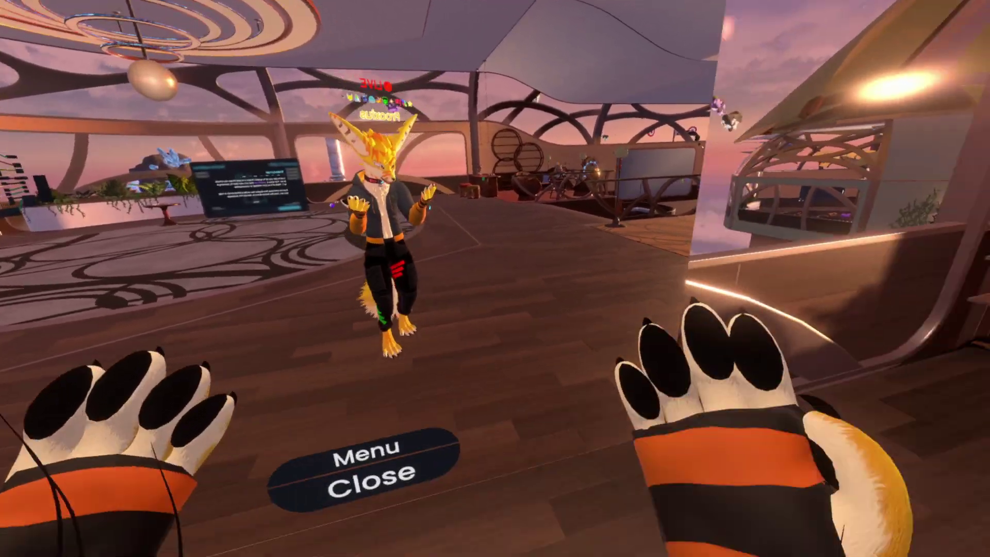
click(571, 294)
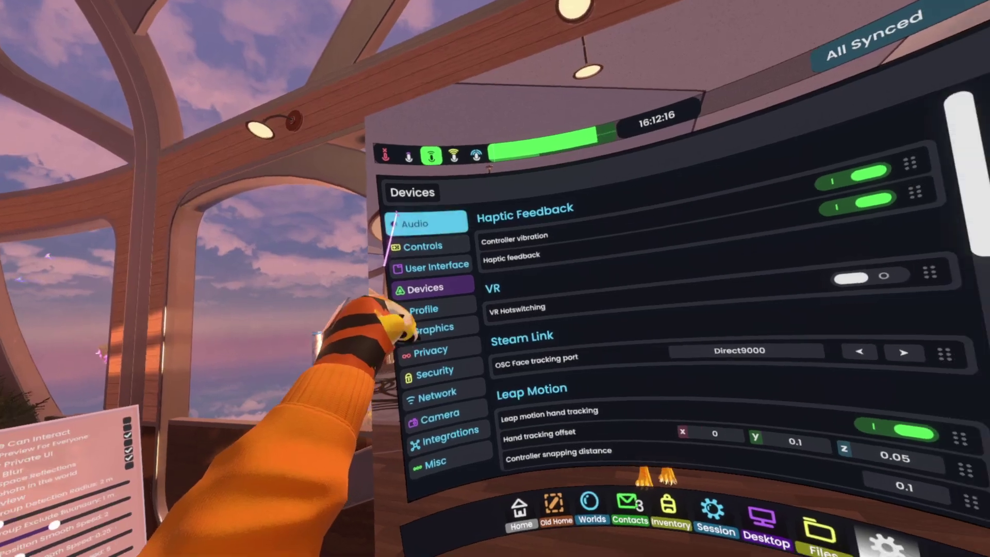
click(401, 224)
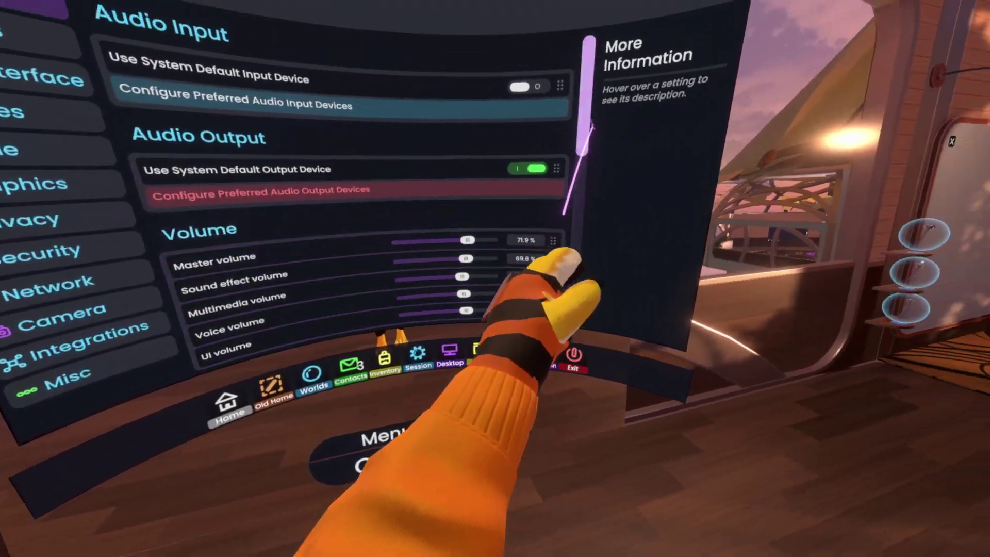
drag(587, 124, 589, 199)
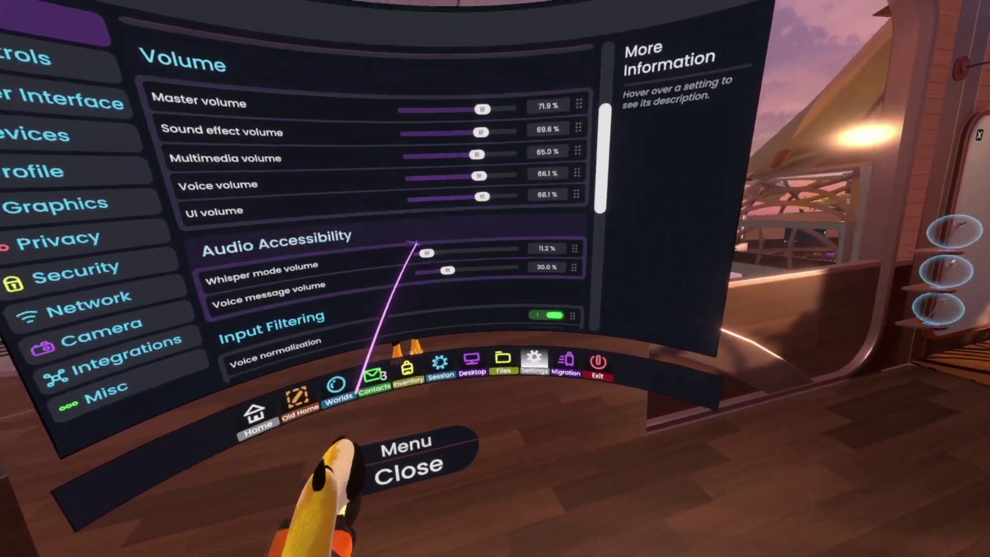
click(474, 349)
key(Escape)
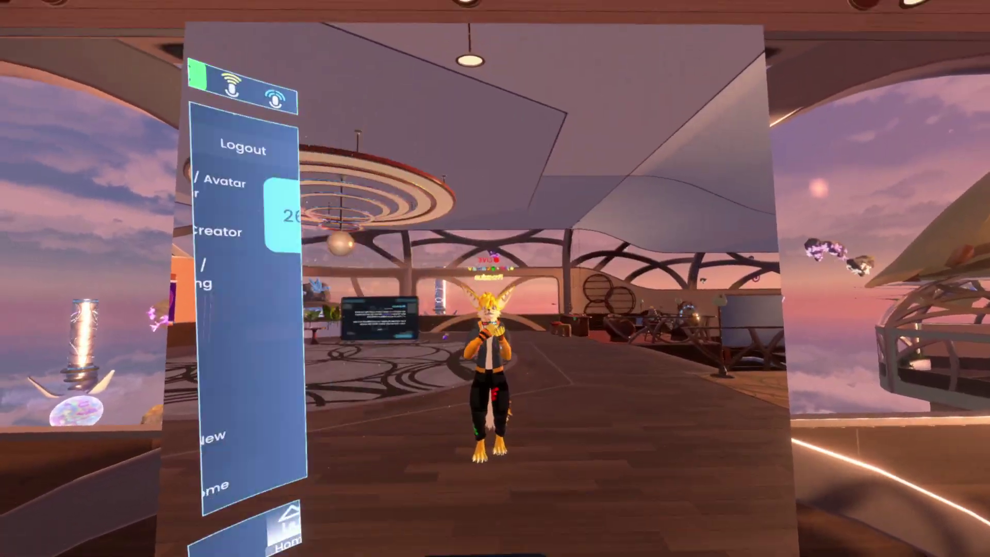
Place the Bloom Intensity setting from the Graphics category's Post Processing section on the hand's facet anchor.
key(Escape)
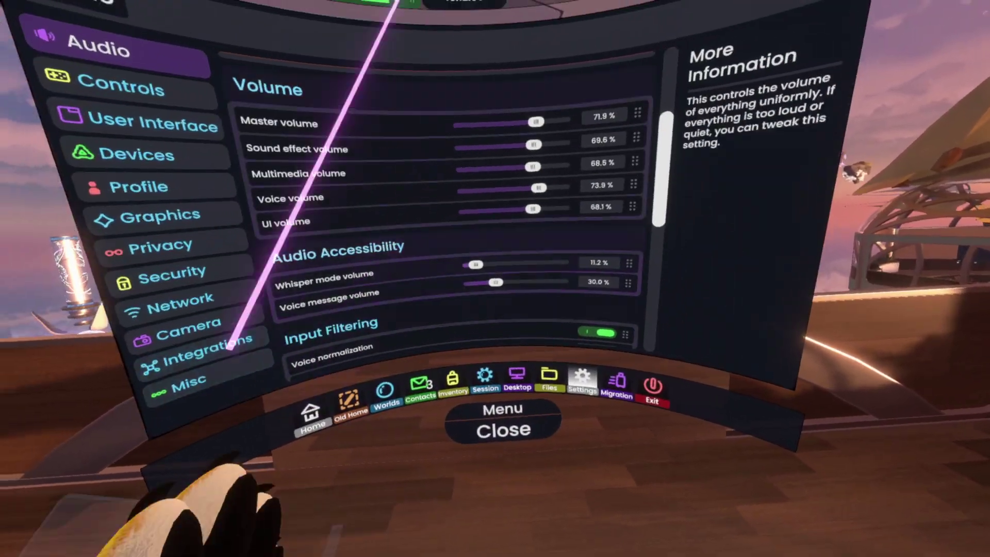
click(460, 297)
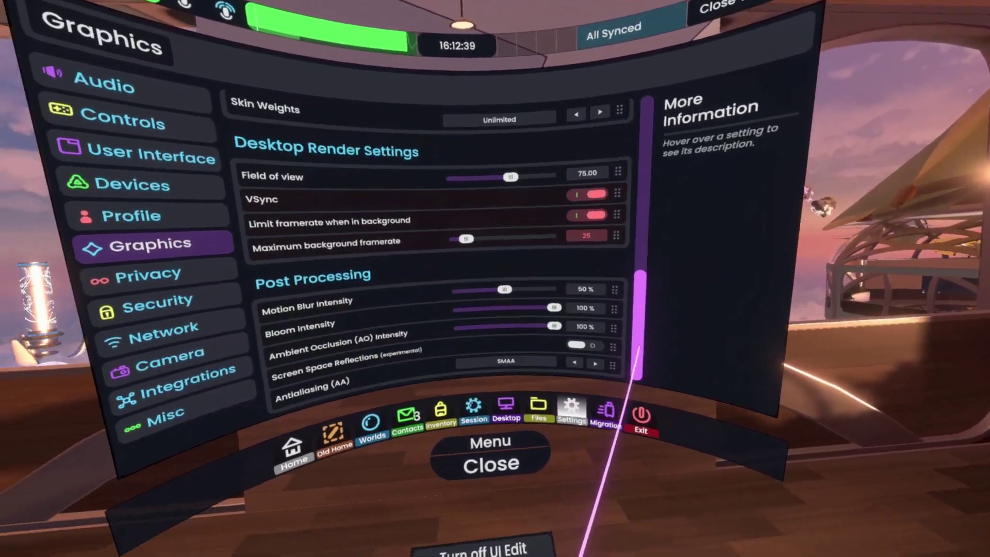
mouse_move(546, 362)
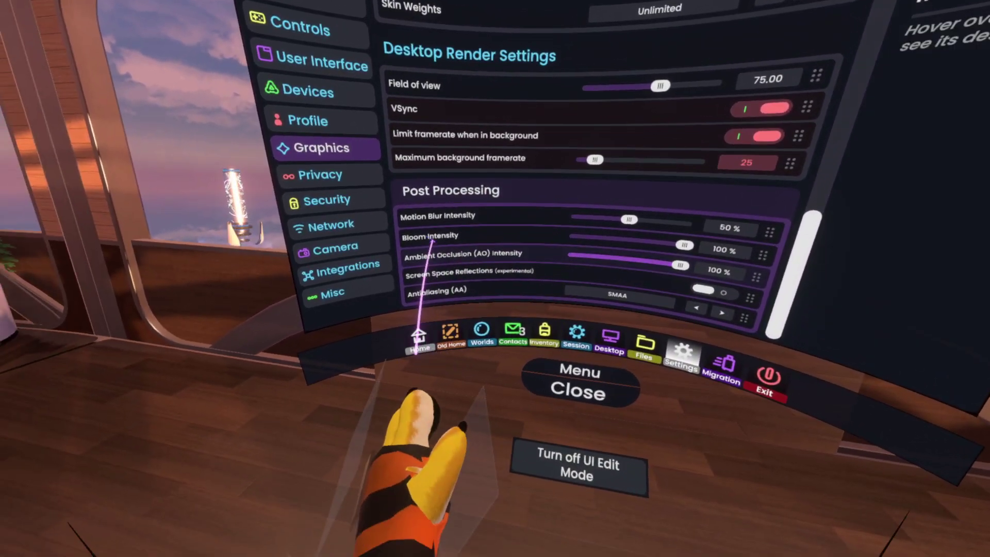
mouse_move(431, 237)
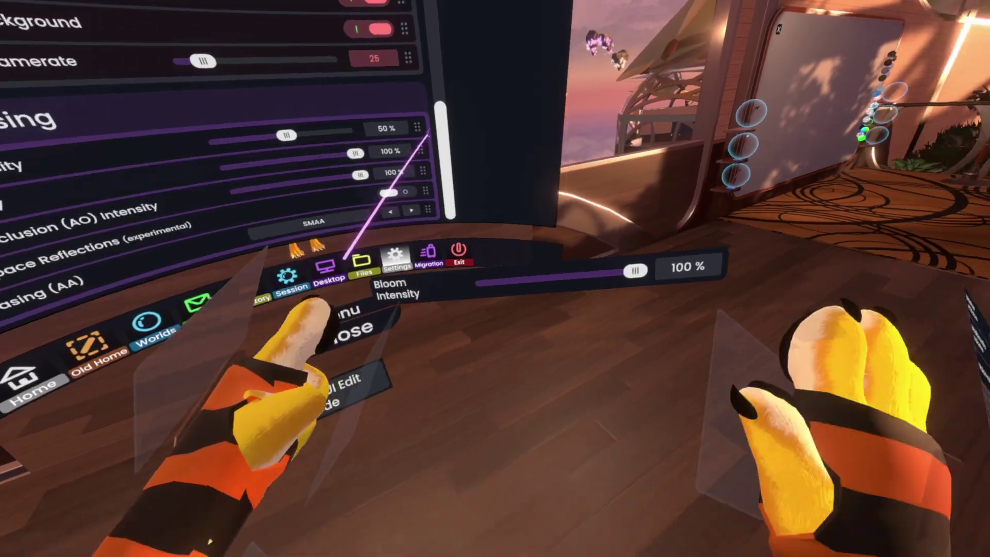
drag(780, 361, 601, 248)
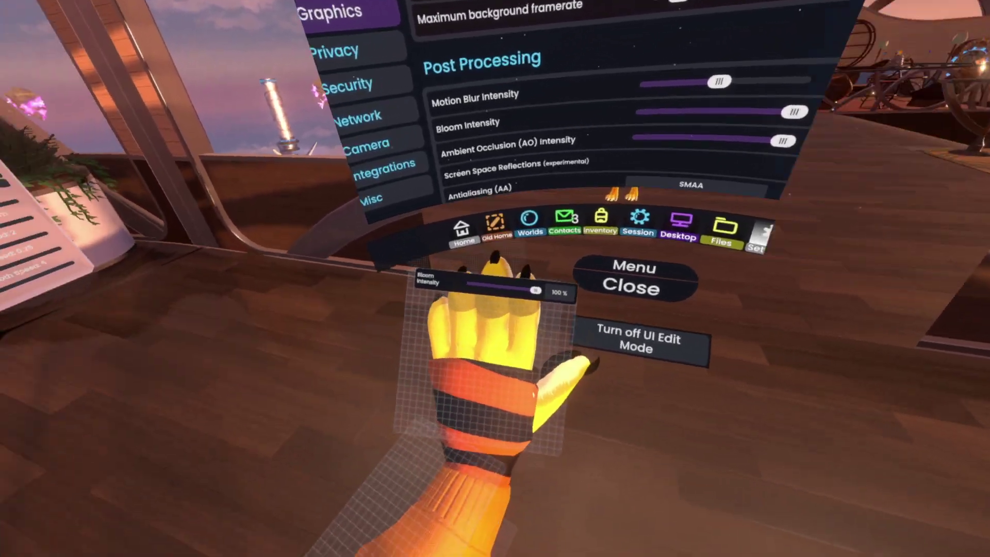
key(Escape)
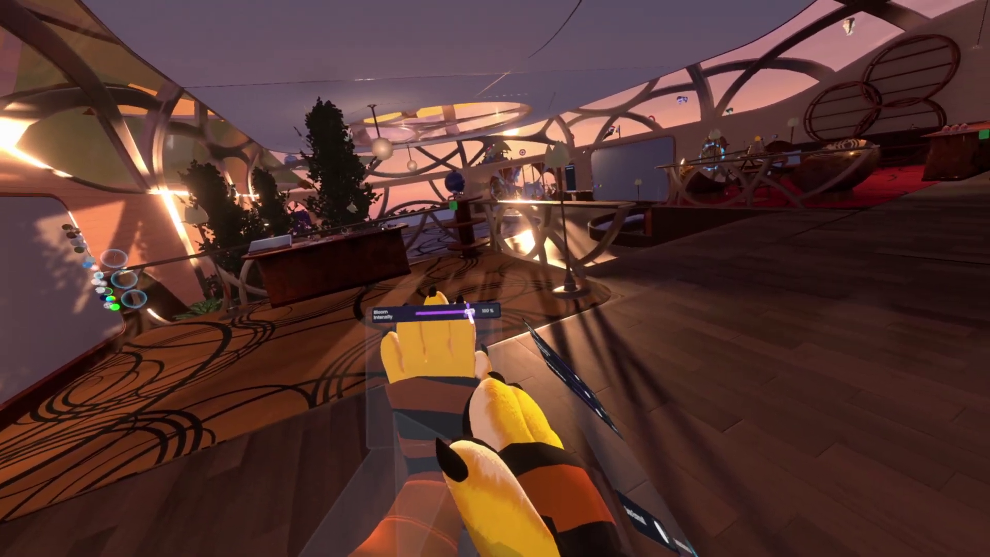
Adjust the Bloom Intensity with the hand-anchored facet, bringing it down to 0 %.
key(Escape)
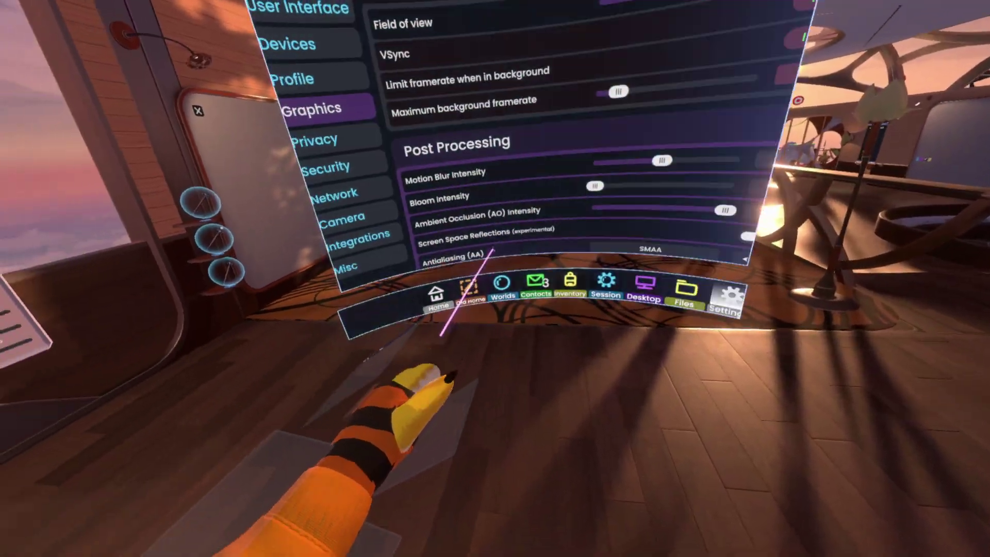
click(476, 305)
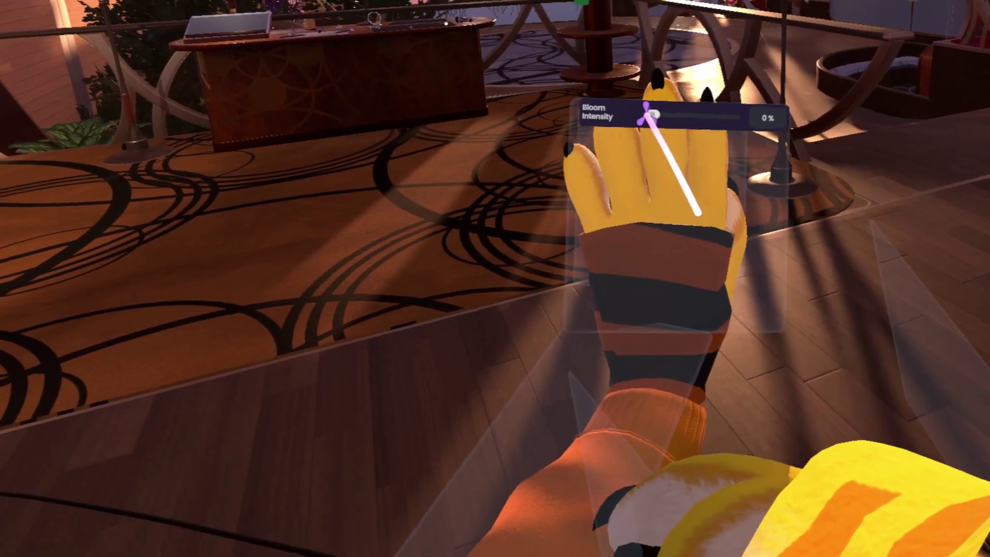
drag(651, 114, 660, 119)
drag(738, 113, 639, 125)
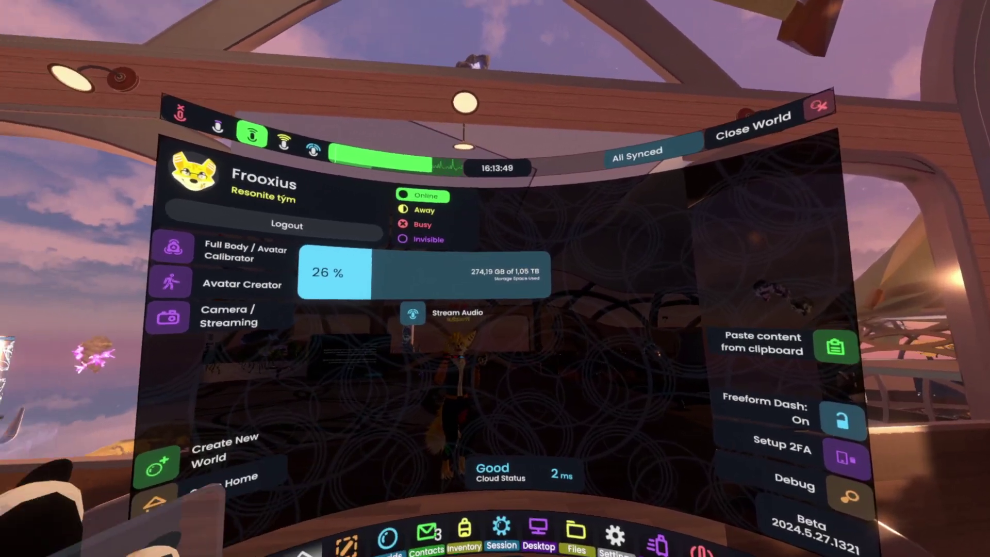
Enable UI edit mode and pull the storage space facet out of its place on the dashboard's Home screen to reposition it.
key(F4)
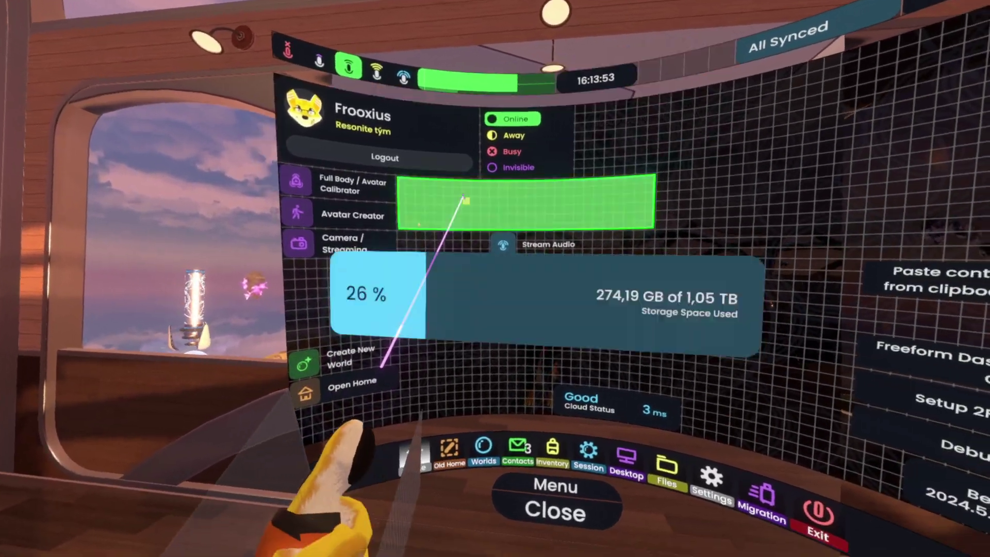
drag(464, 199, 546, 161)
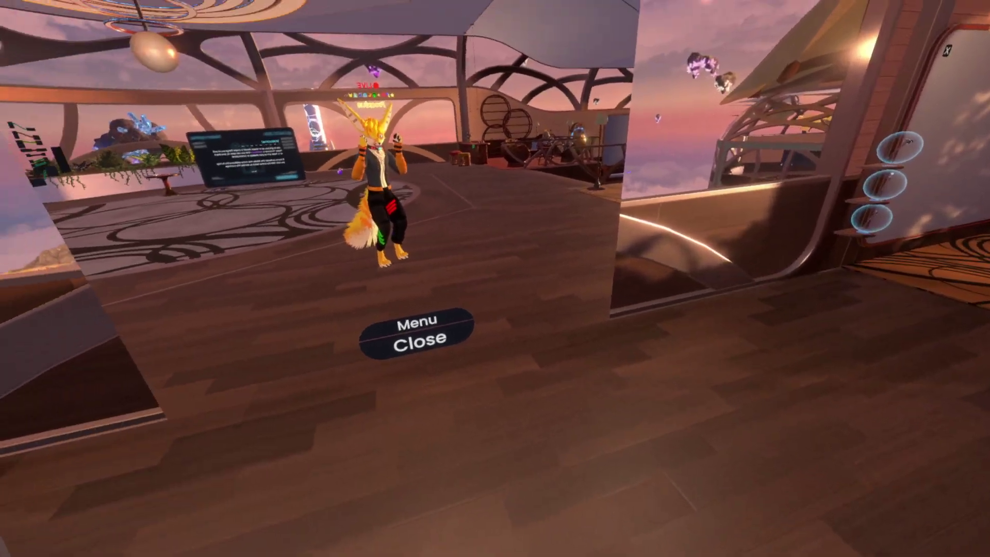
Spawn the online status facet from the inventory's Facets Templates folder and reposition it outside the dashboard in UI edit mode.
click(418, 325)
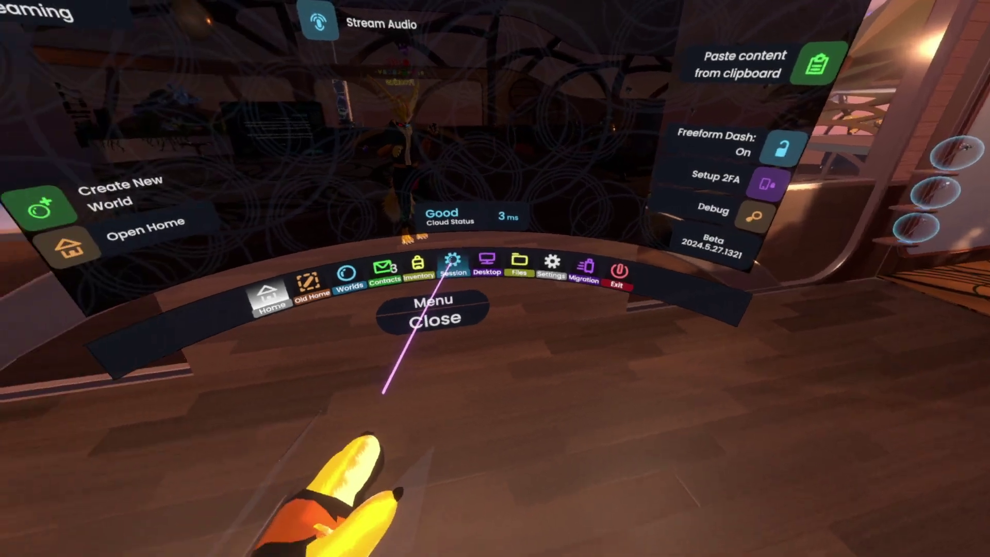
click(418, 266)
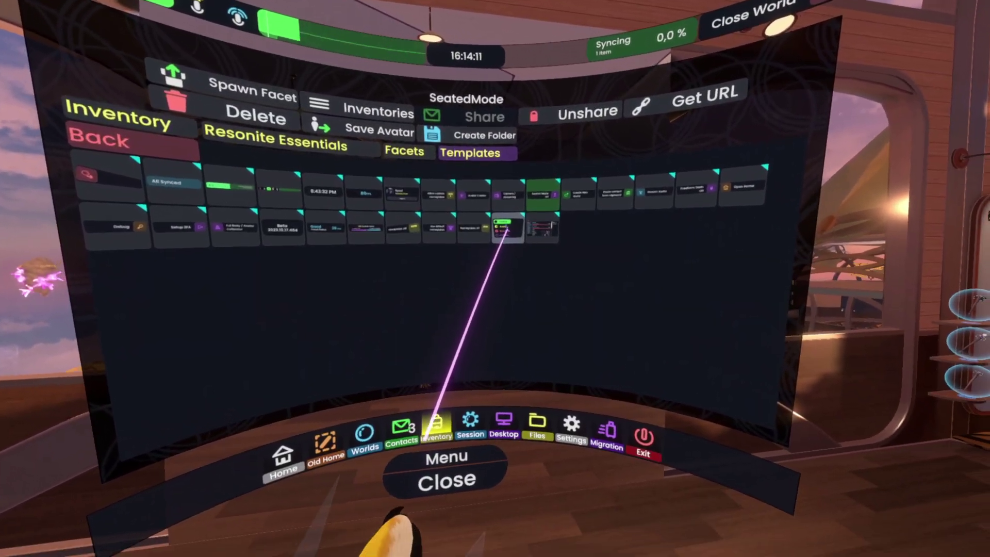
click(512, 236)
click(395, 121)
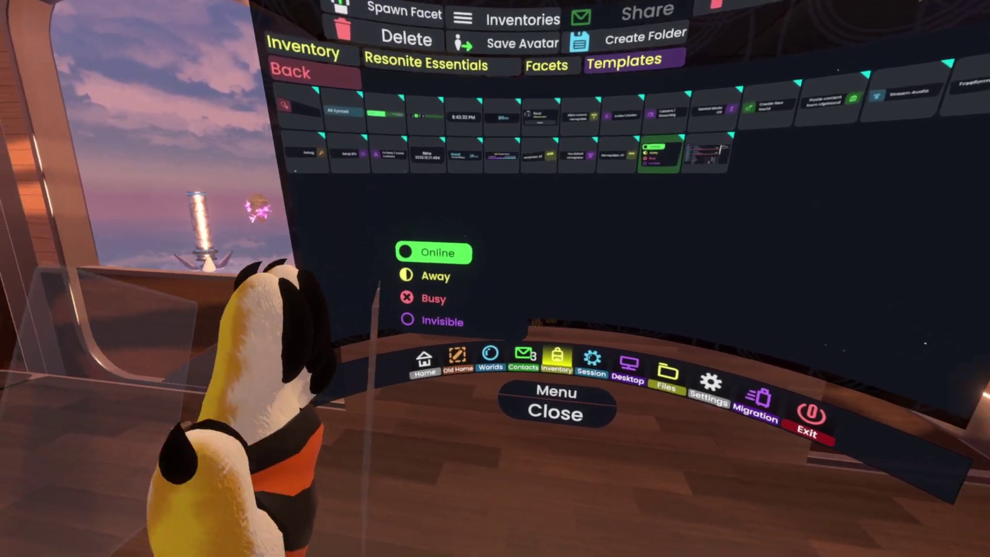
key(Escape)
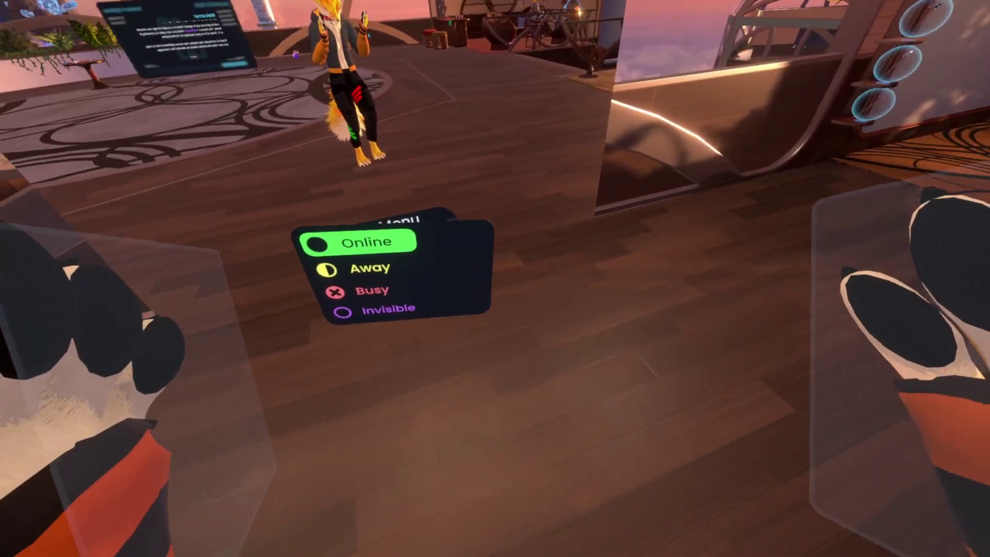
key(F4)
drag(509, 240, 497, 247)
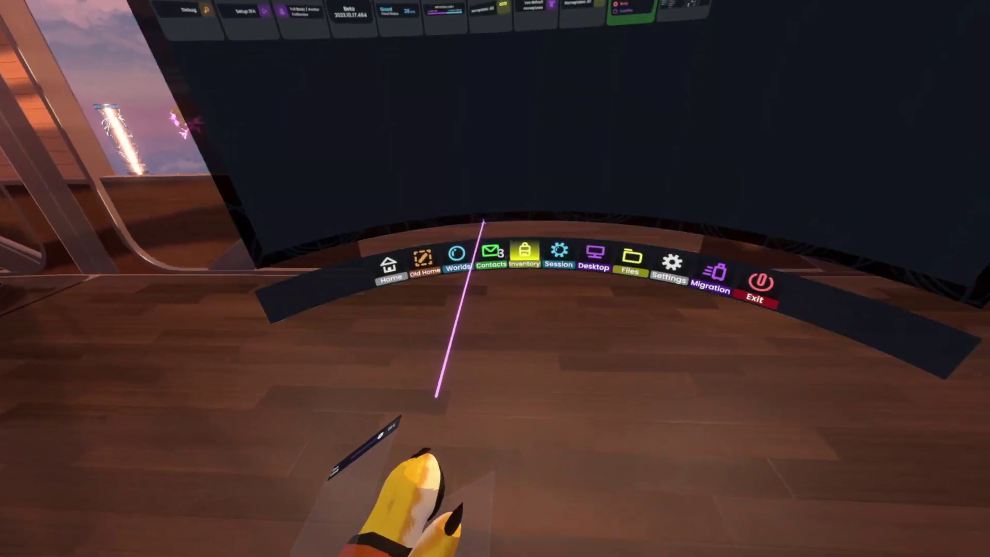
Spawn the Time facet from the inventory templates and place it in the upper-right corner of the facet anchor in front of the avatar.
key(Escape)
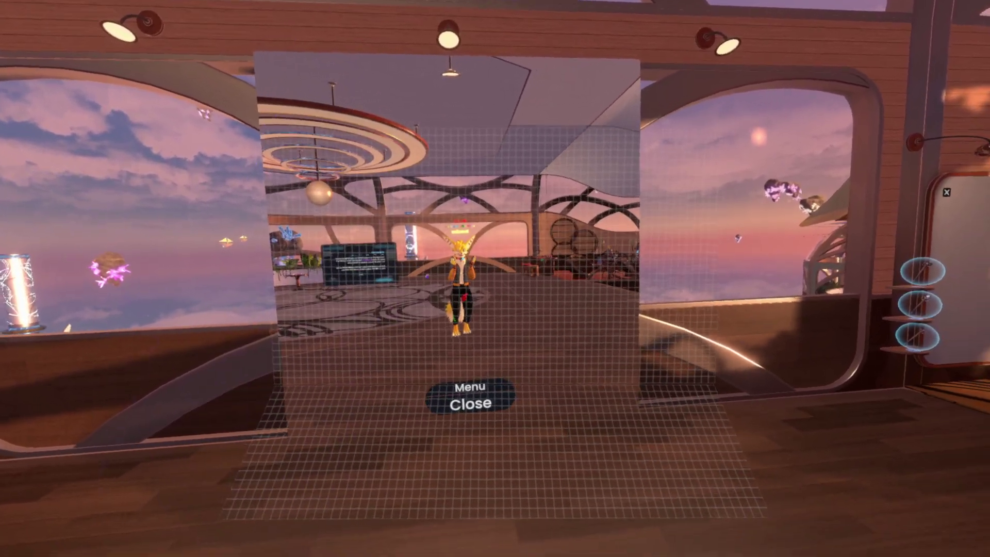
key(Escape)
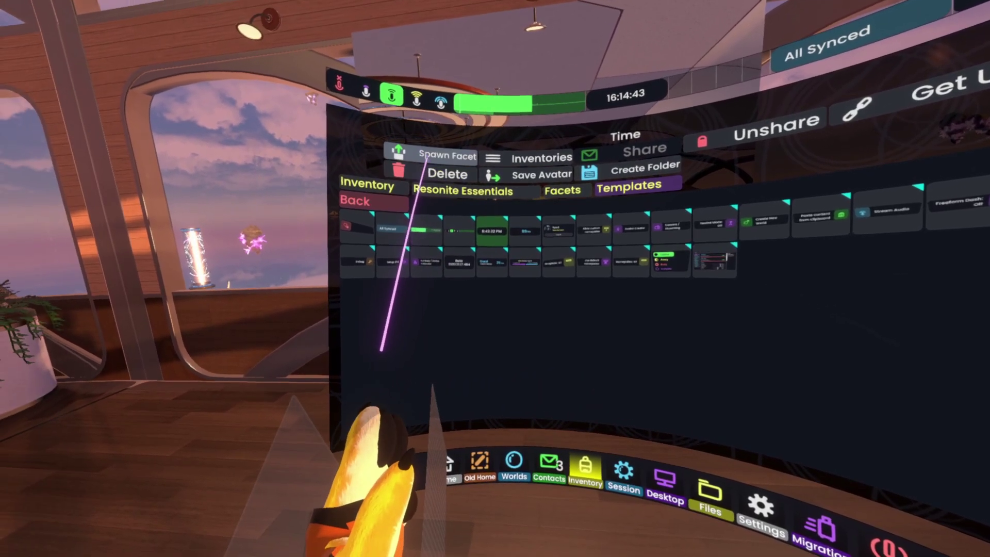
click(416, 151)
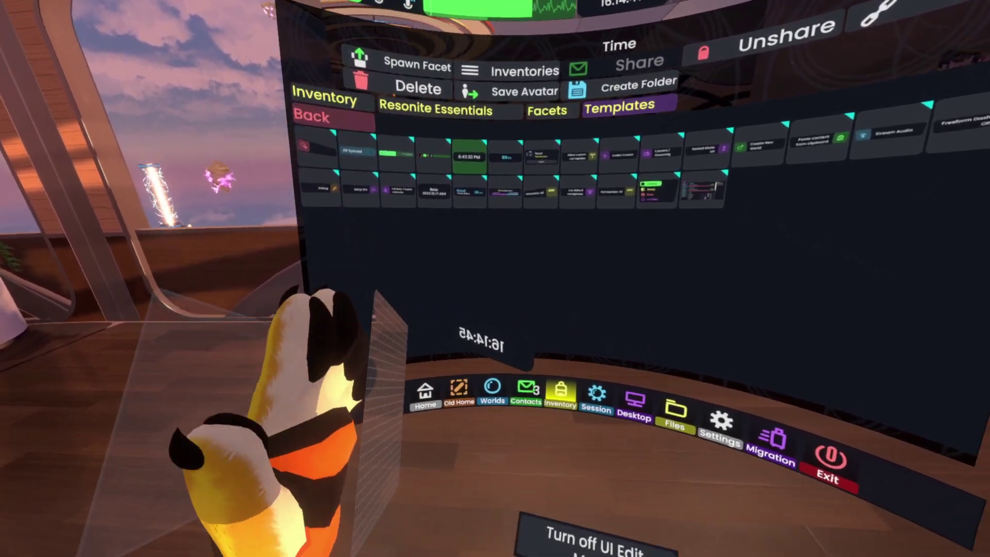
key(Escape)
drag(498, 281, 712, 135)
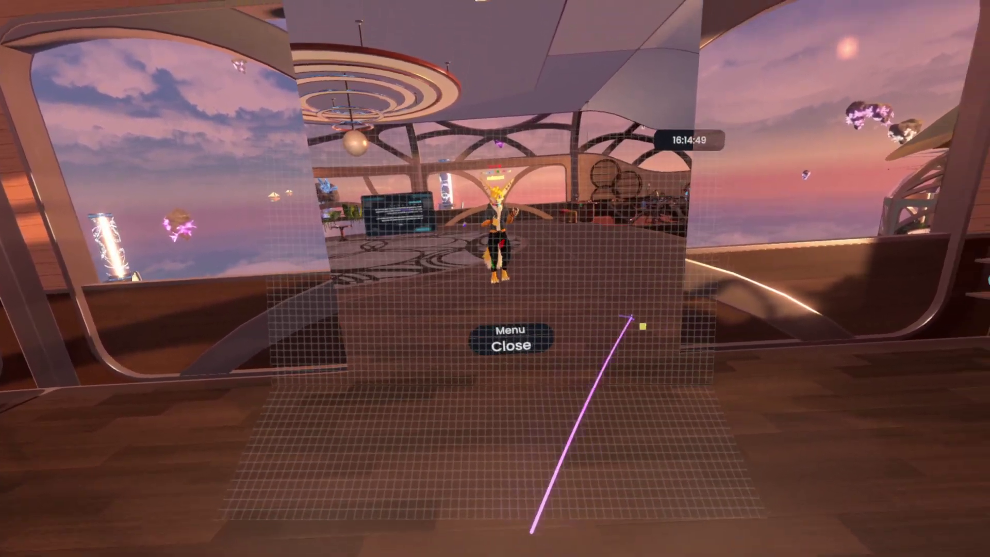
Spawn the VoiceMode facet from the inventory templates and place it along the far-left part of the anchor's lower, floor-facing grid.
key(Escape)
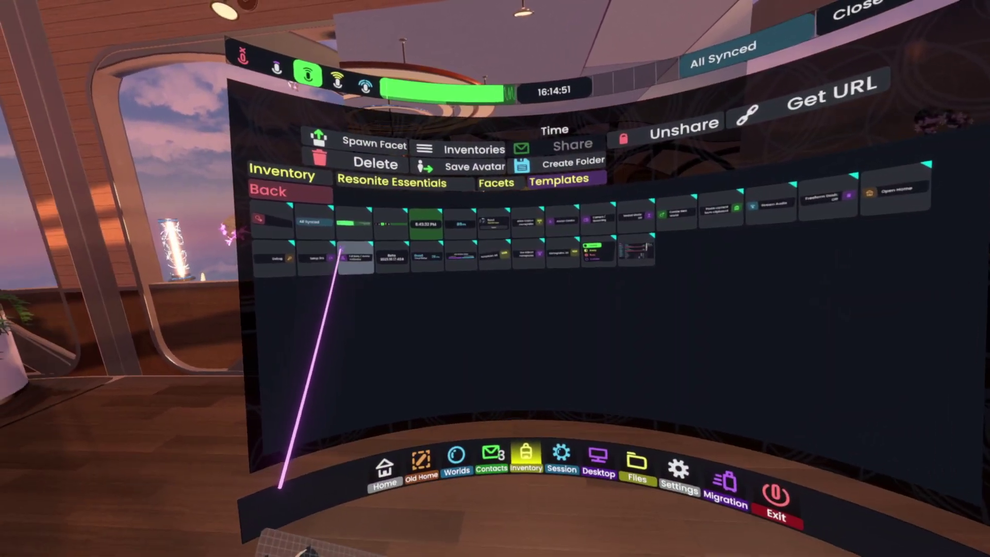
click(384, 217)
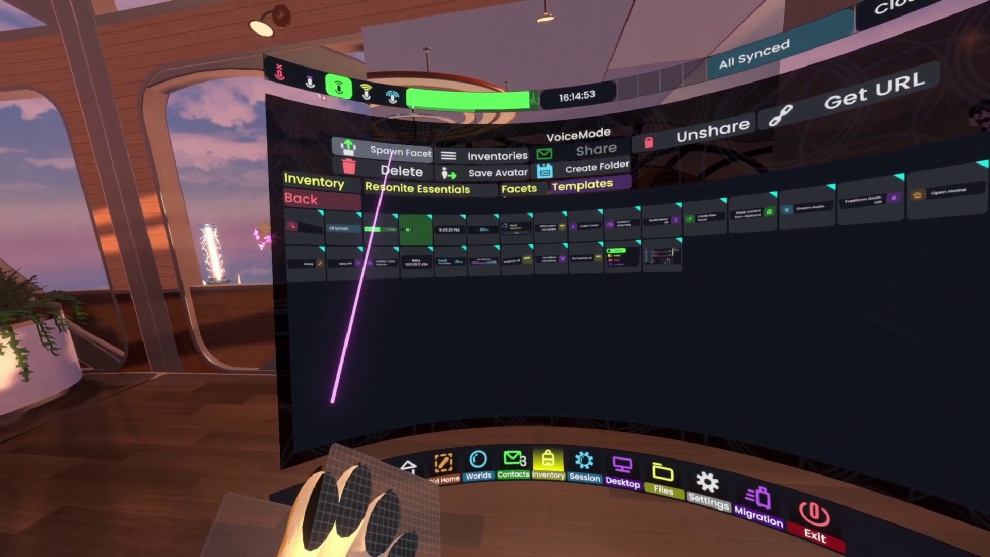
click(392, 151)
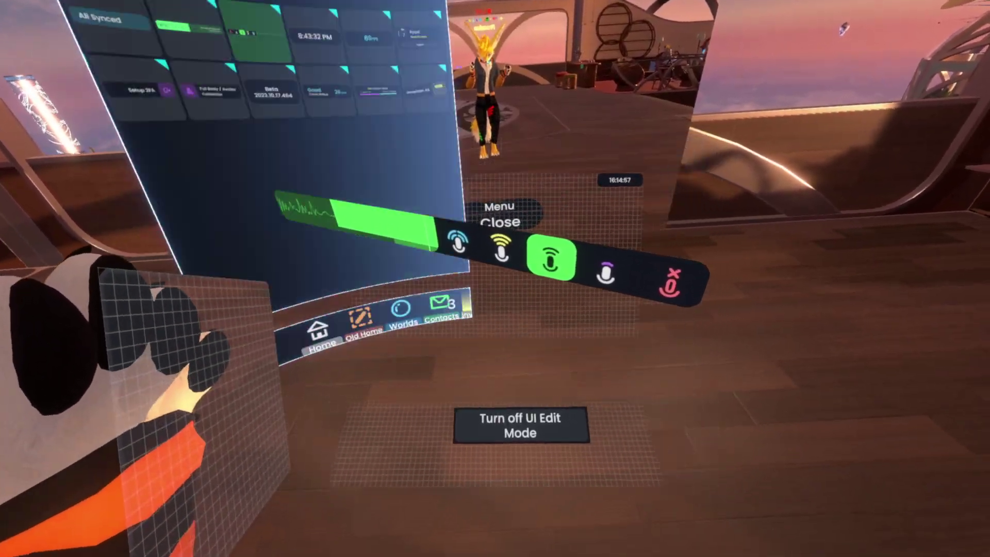
key(Escape)
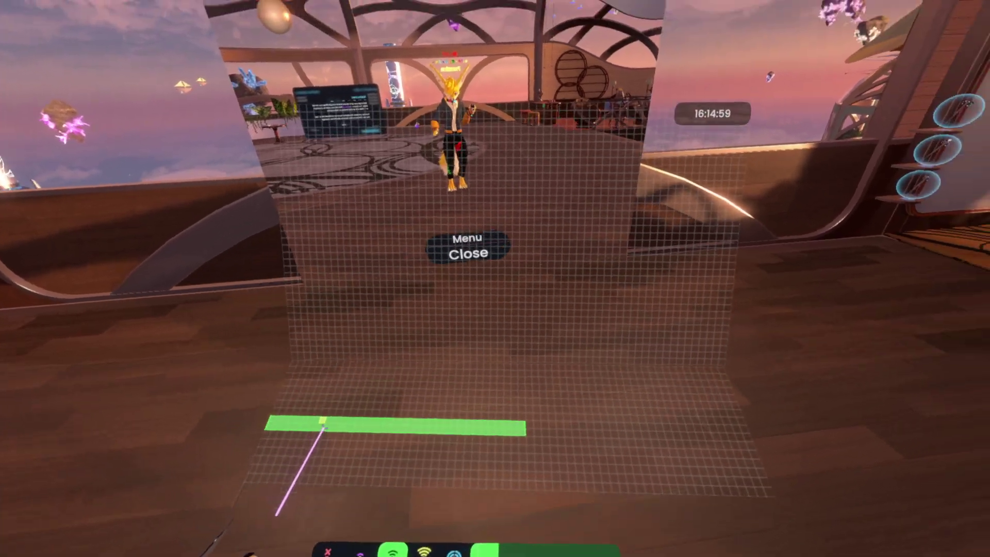
drag(325, 401, 492, 407)
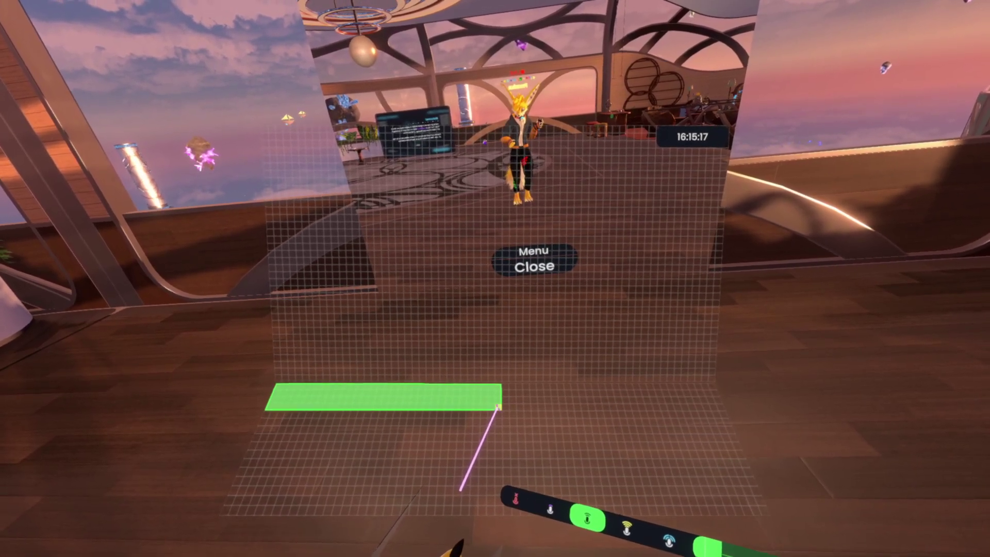
drag(498, 407, 500, 407)
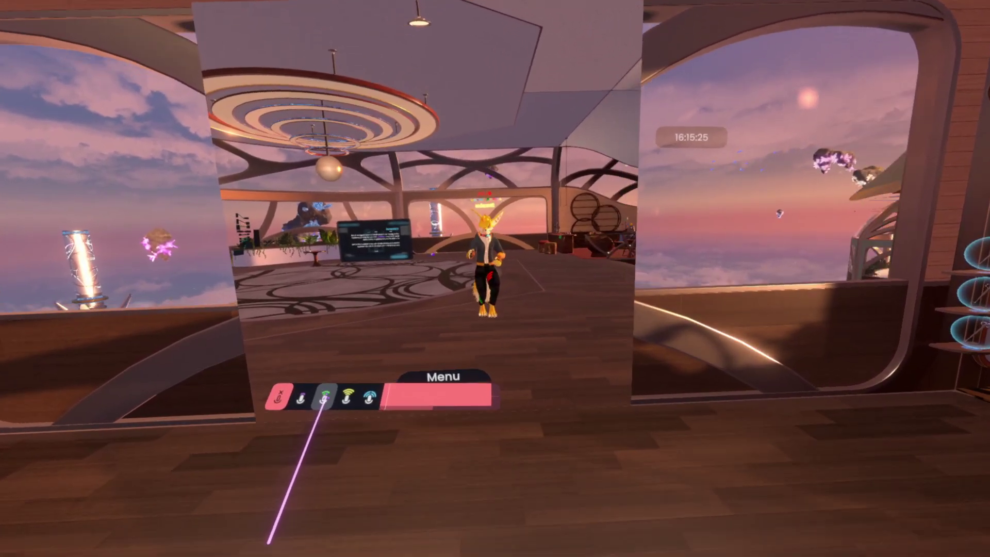
Switch to the green voice mode and back to mute with the anchored facet, and move that facet to the lower grid's near-right corner.
click(323, 398)
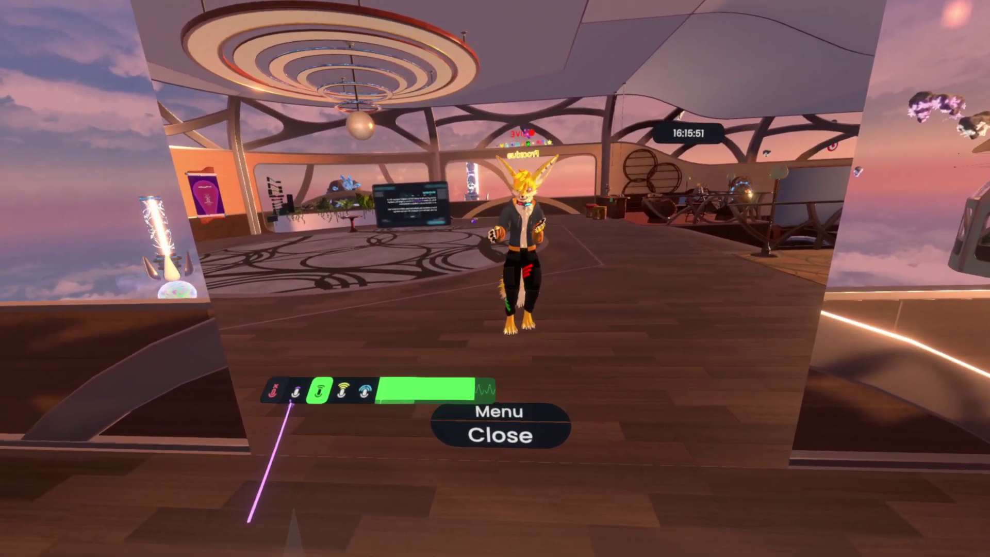
click(279, 398)
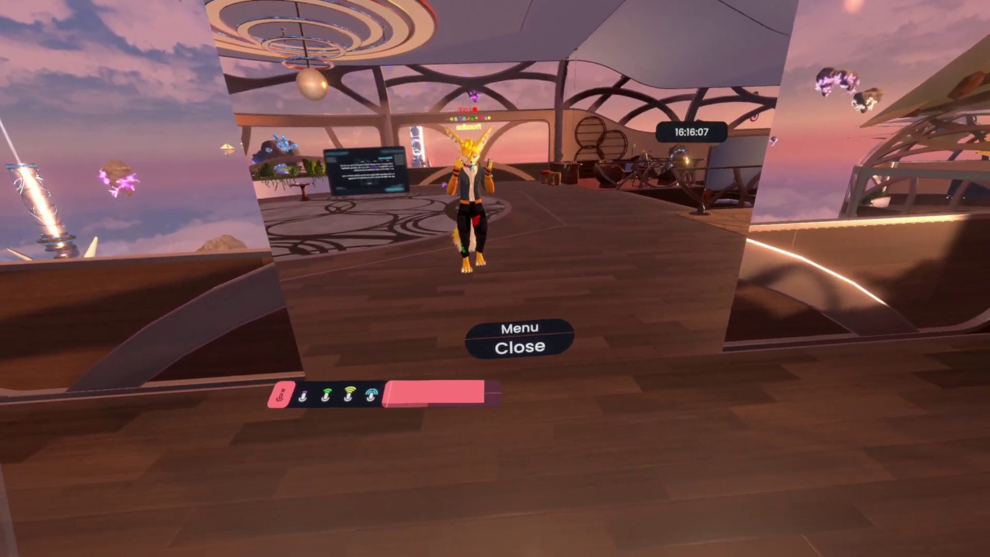
drag(333, 446, 498, 241)
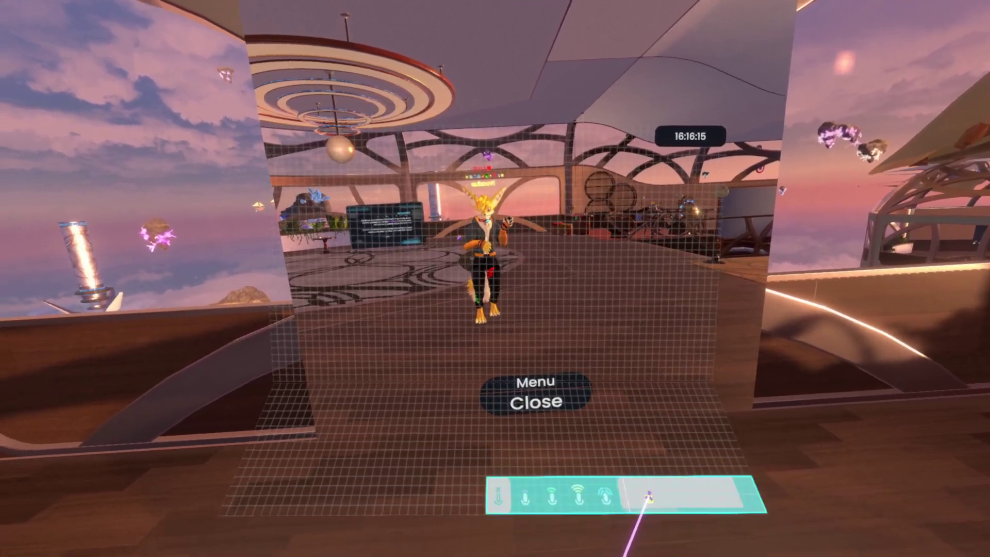
click(649, 498)
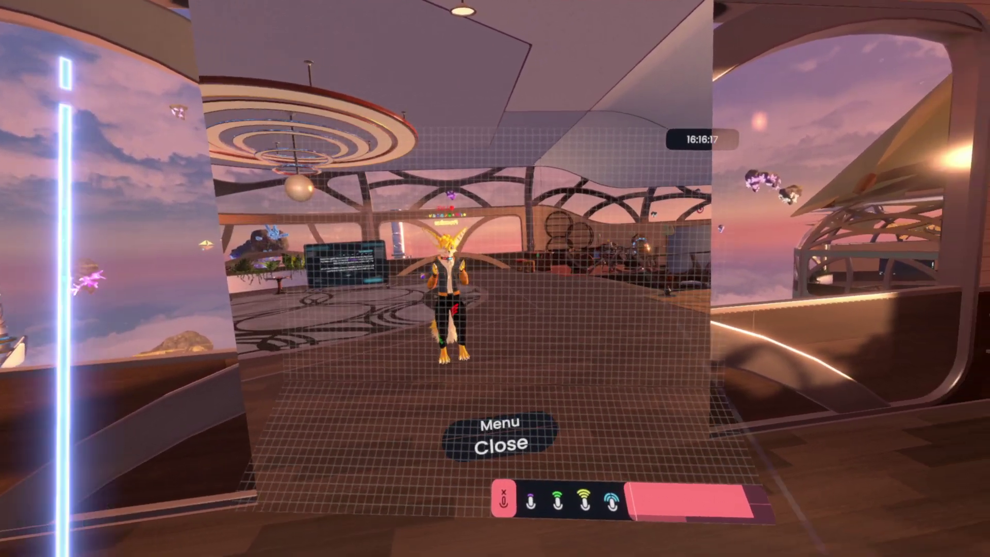
Take the session list from the dashboard's Worlds screen in UI edit mode and place it as a facet on the avatar's hand.
key(Escape)
key(Escape)
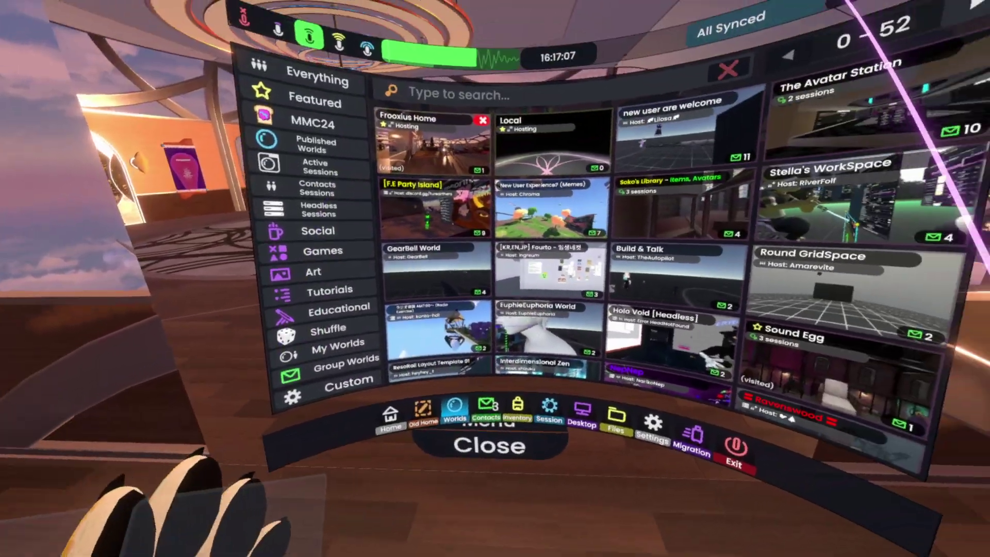
key(Escape)
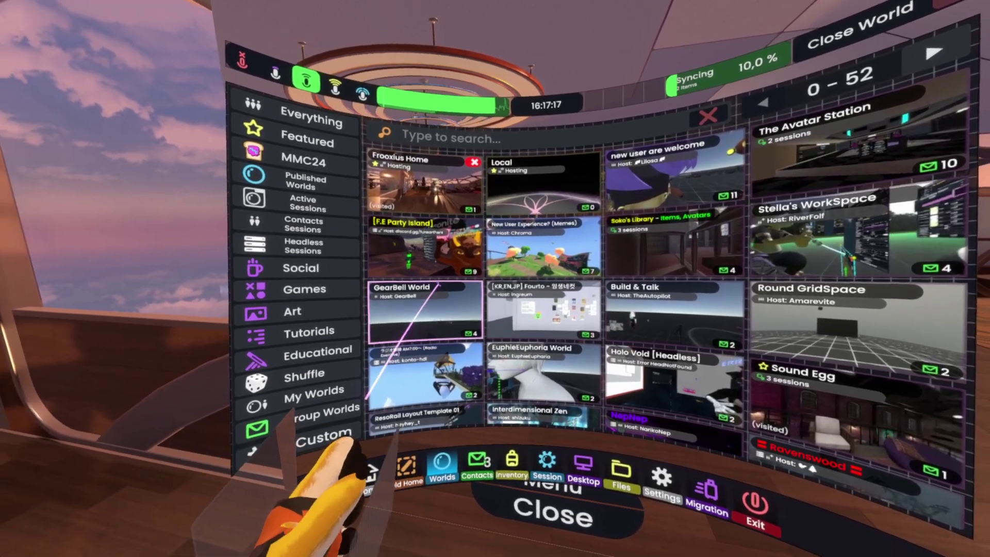
drag(427, 185, 489, 230)
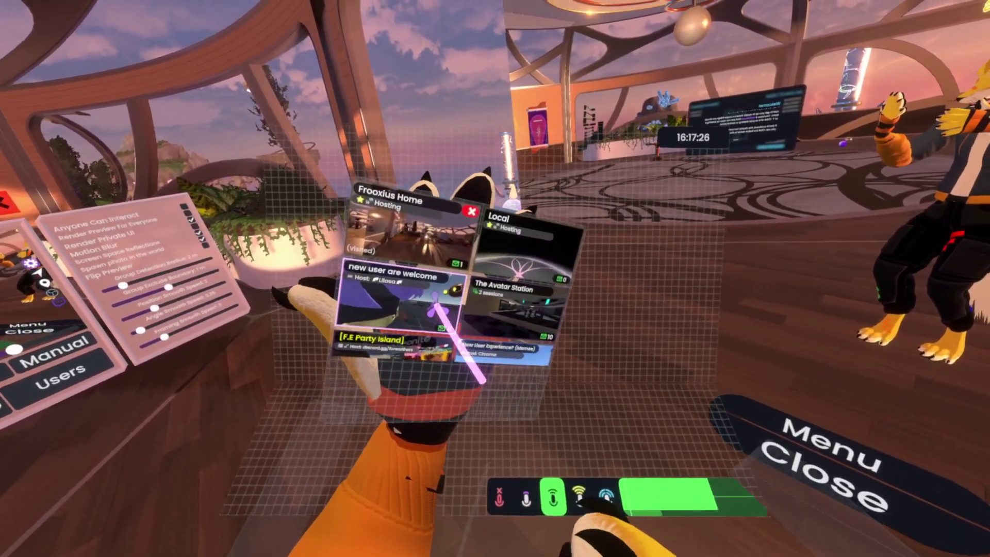
Resize the worlds list facet on the hand to a taller two-column portrait shape and leave UI edit mode.
drag(436, 306, 521, 378)
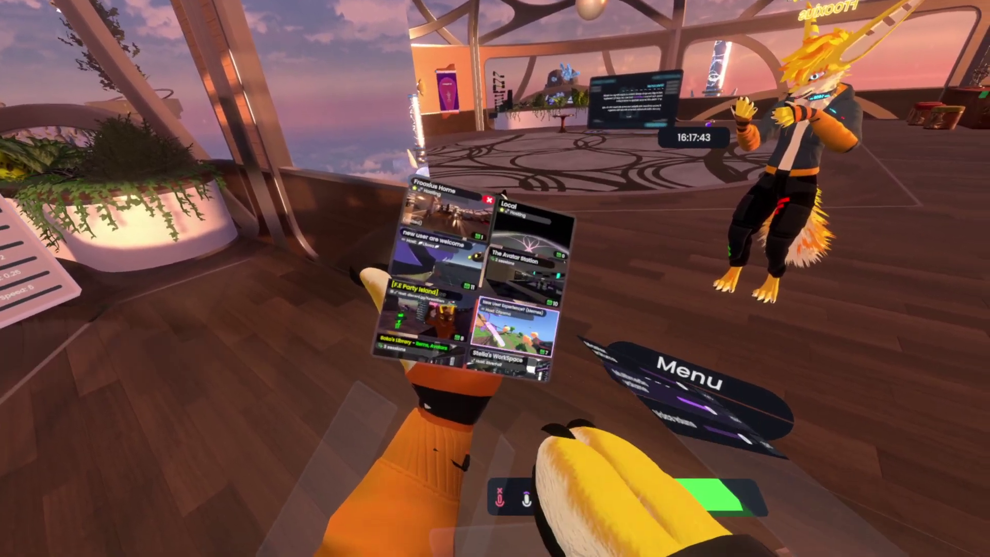
drag(519, 354, 541, 254)
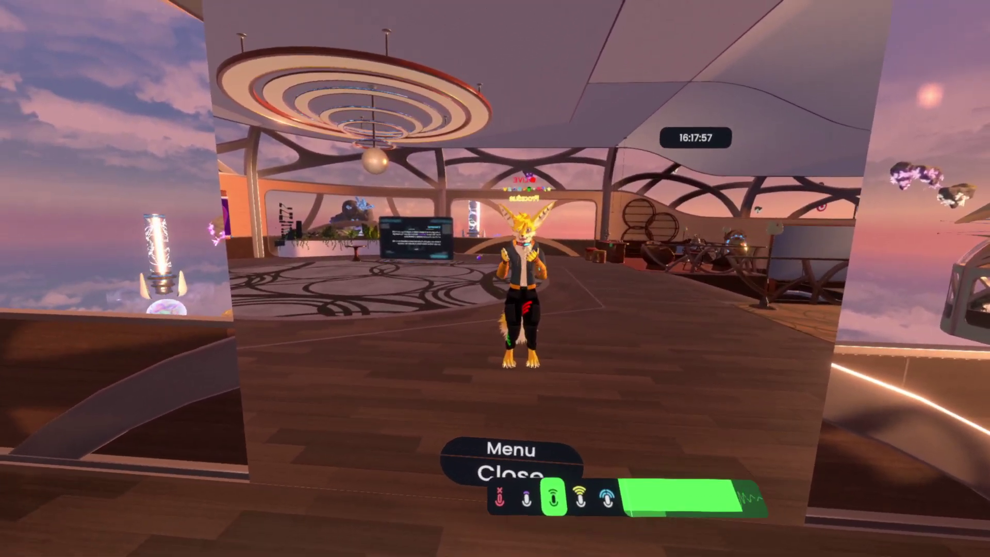
key(Escape)
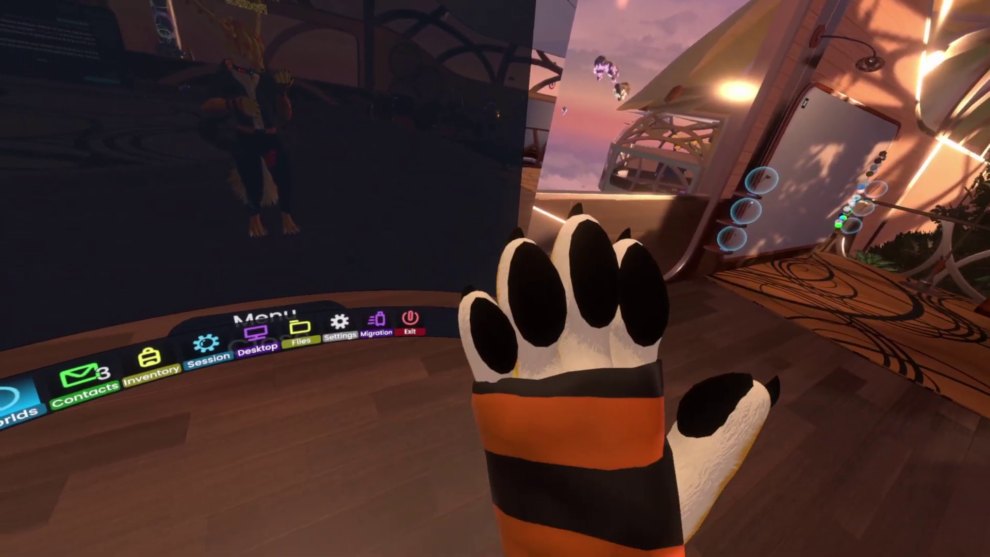
key(Escape)
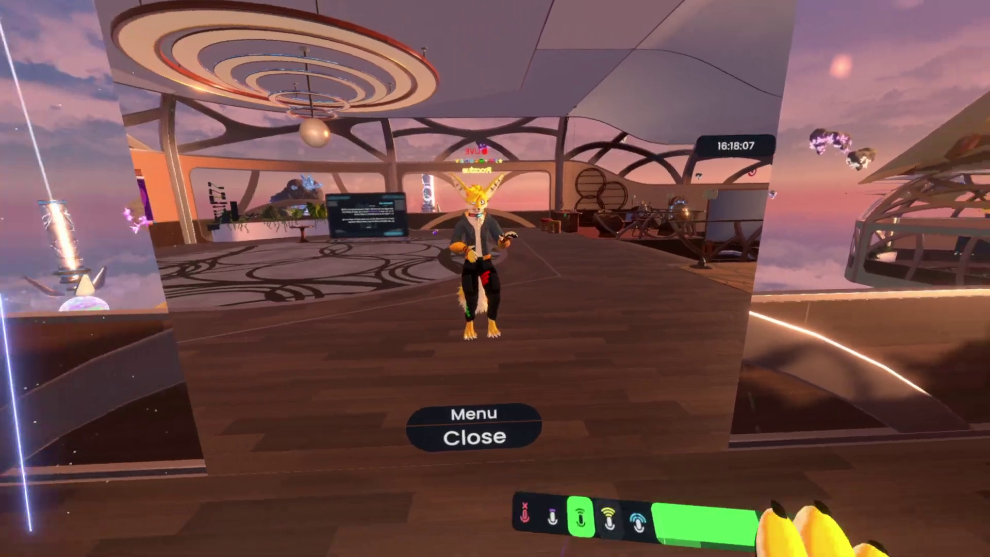